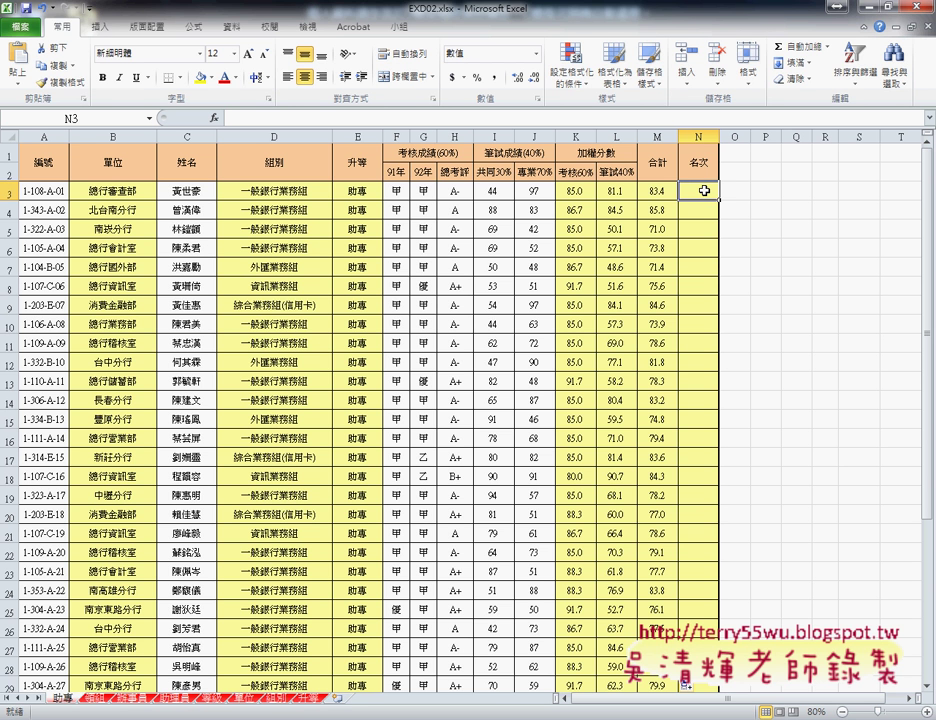
# Start a function in N3, filter to the 統計 category and select RANK.EQ.
pyautogui.click(213, 117)
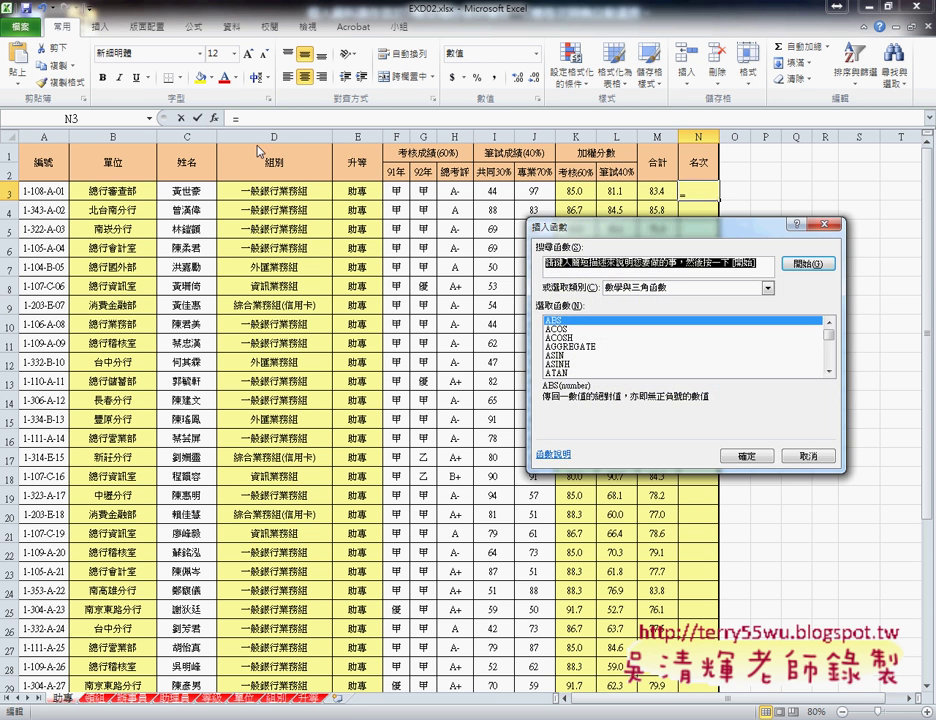
pyautogui.click(625, 288)
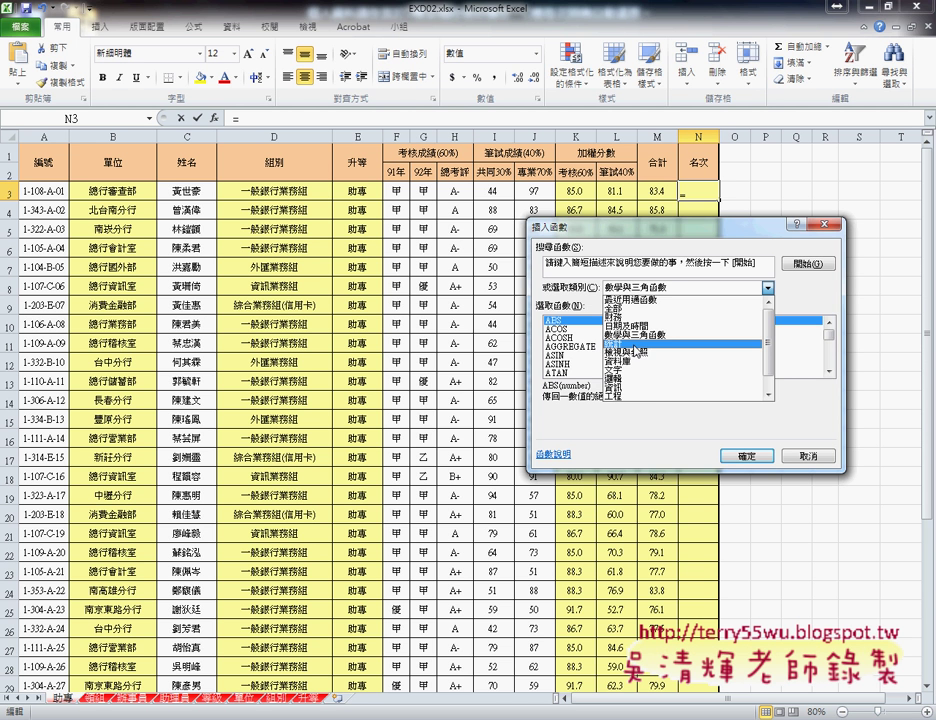
pyautogui.click(636, 344)
pyautogui.moveTo(829, 334)
pyautogui.mouseDown()
pyautogui.moveTo(831, 364)
pyautogui.moveTo(830, 353)
pyautogui.mouseUp()
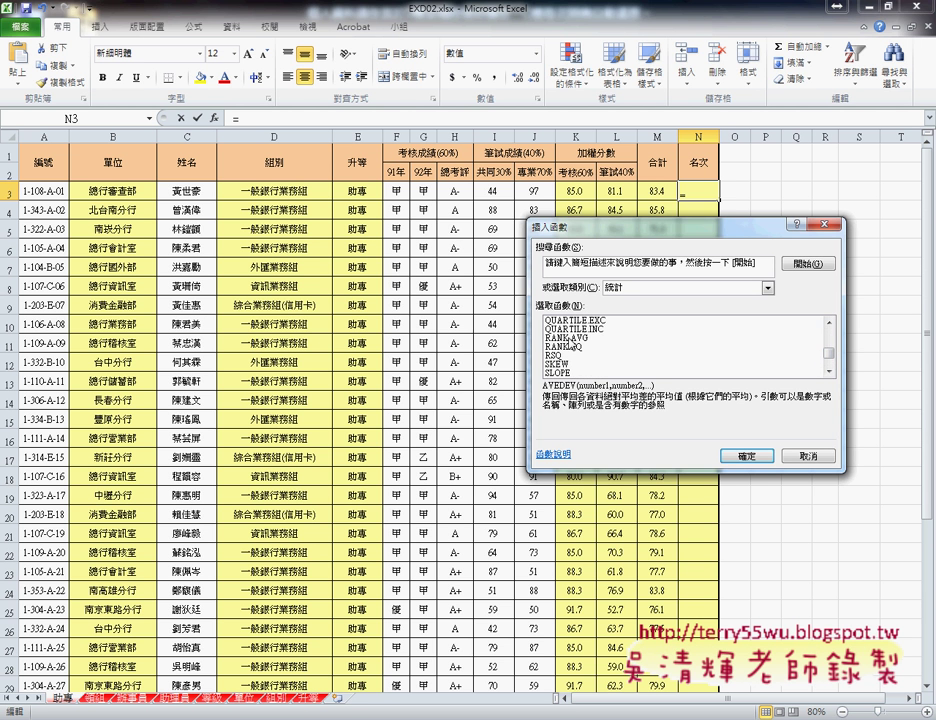
pyautogui.click(633, 339)
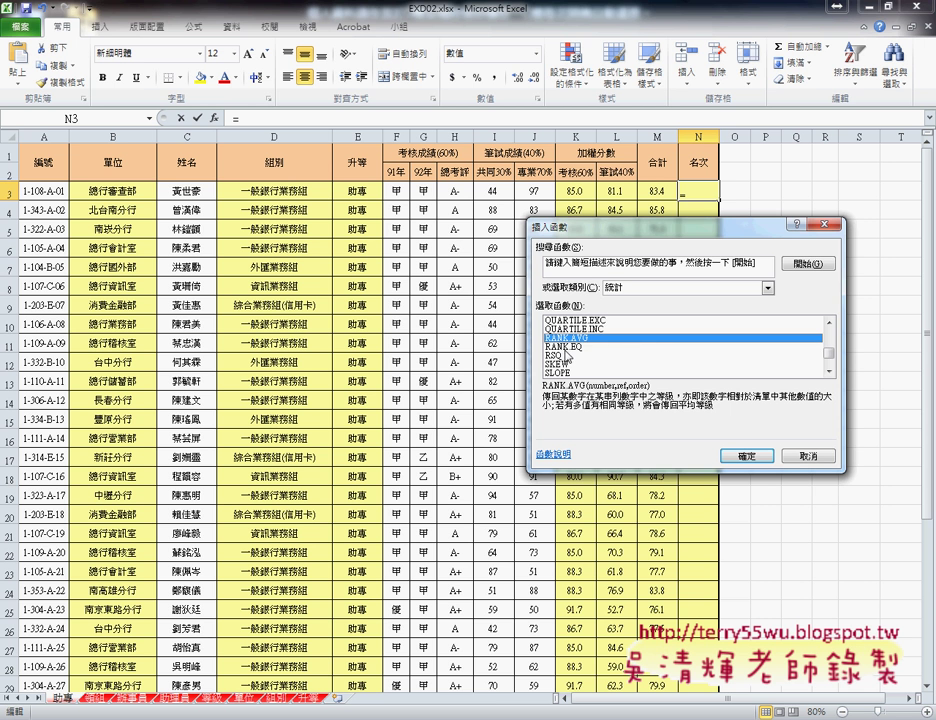
pyautogui.click(589, 349)
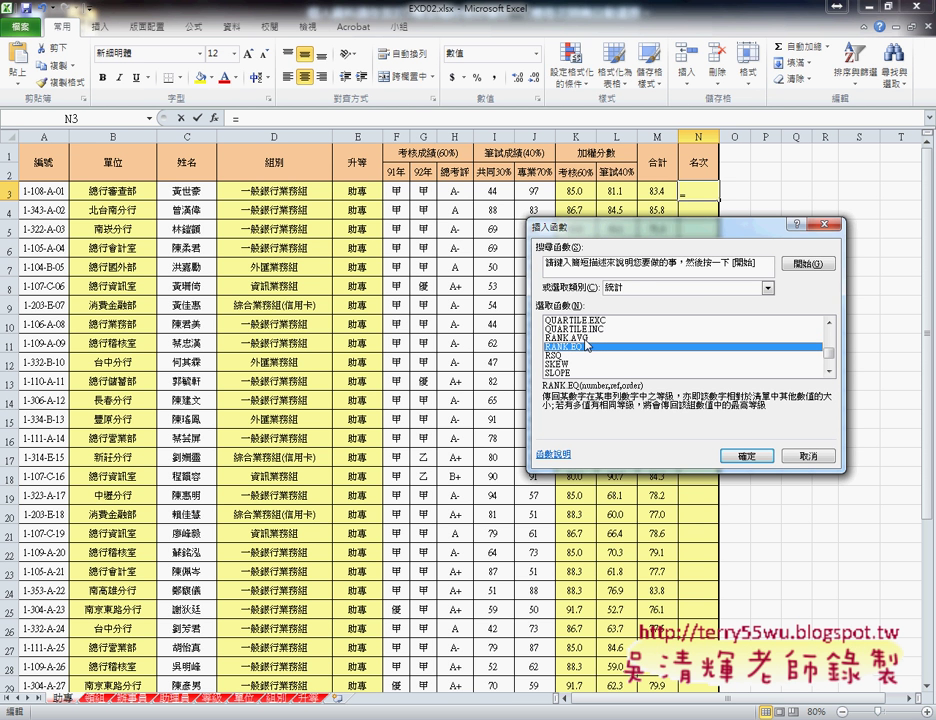
pyautogui.click(586, 340)
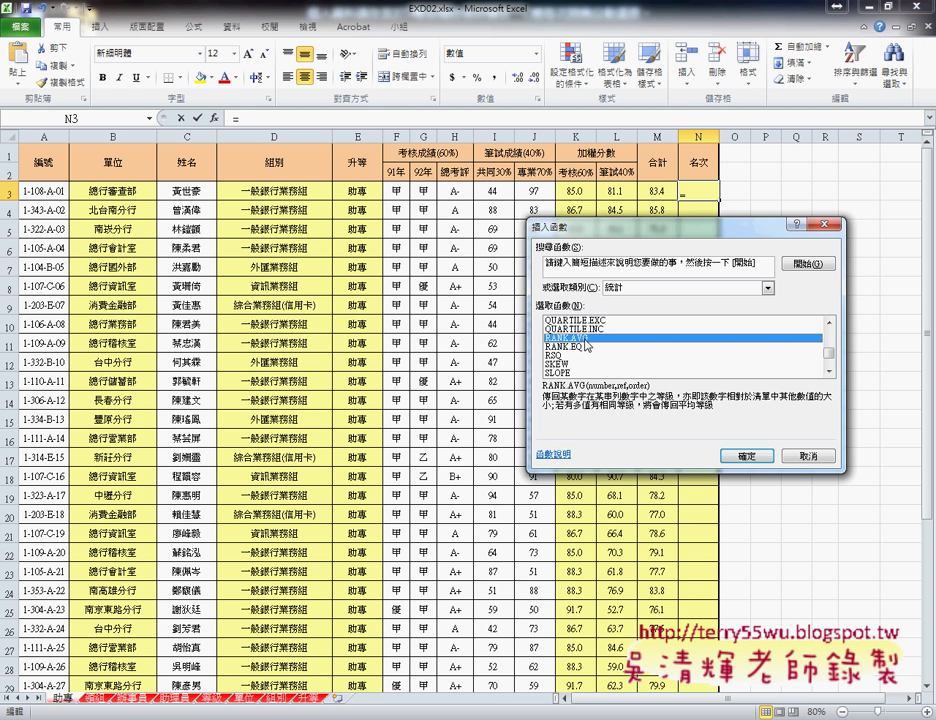
pyautogui.click(580, 355)
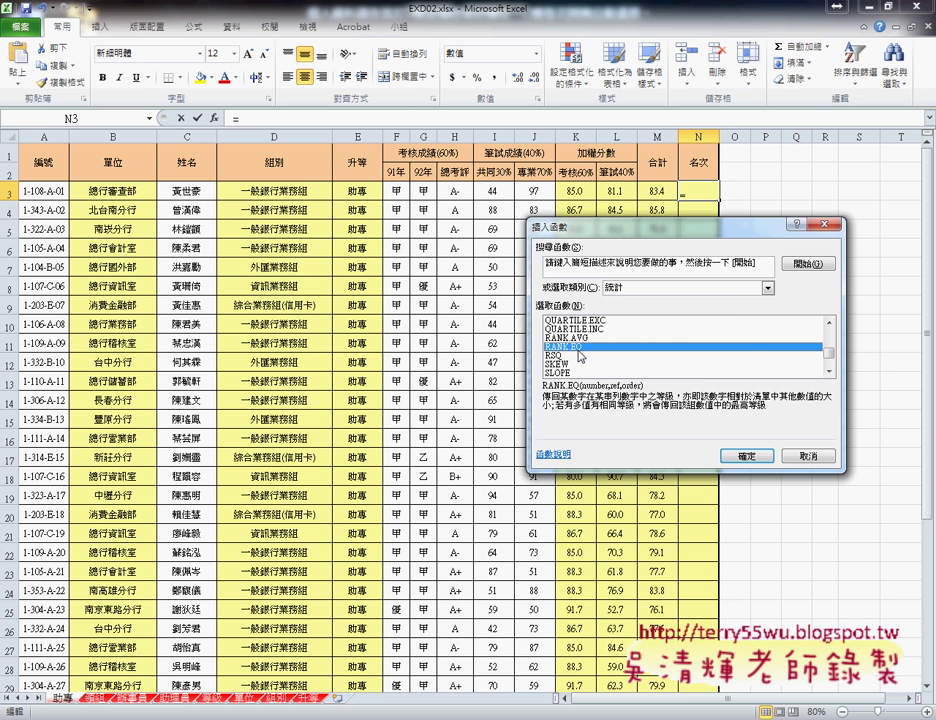
# Accept RANK.EQ and set its Number argument to the total in M3.
pyautogui.click(759, 457)
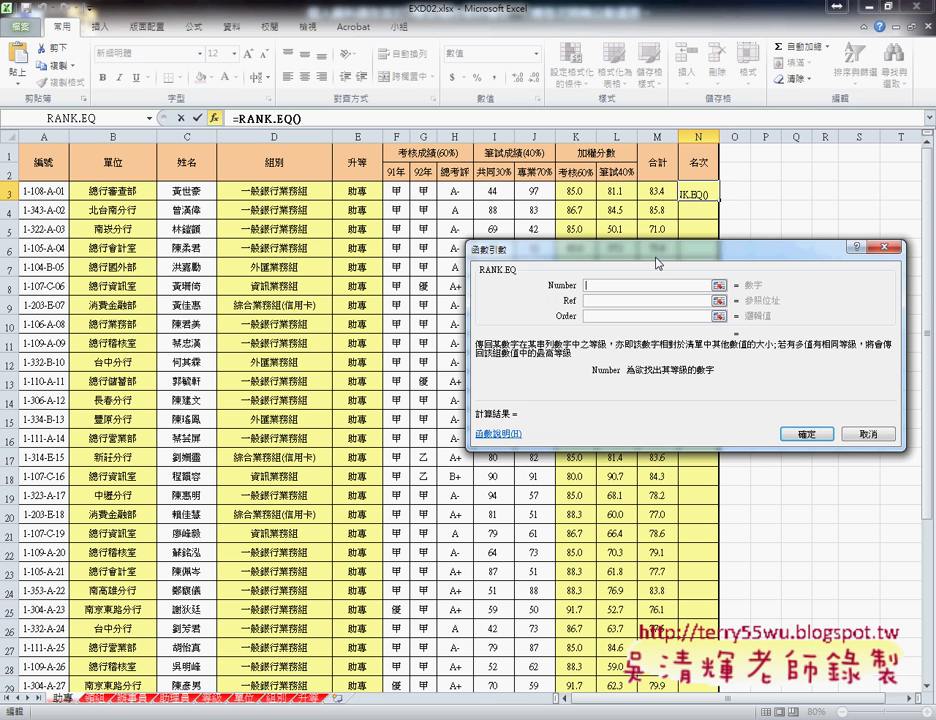
pyautogui.moveTo(651, 261); pyautogui.dragTo(300, 266)
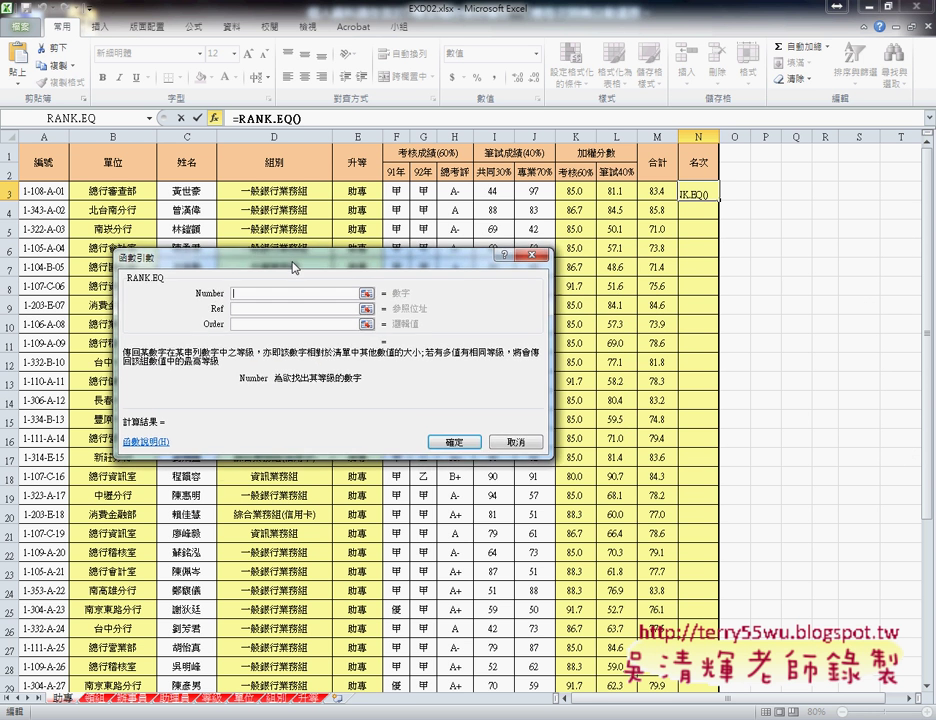
pyautogui.click(660, 189)
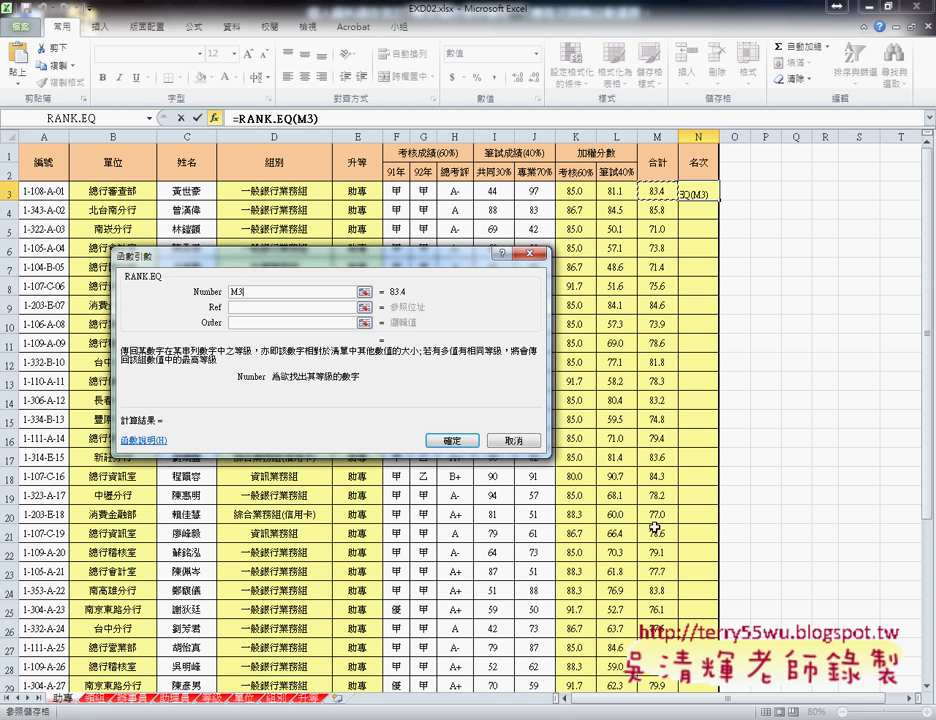
# Set the Ref argument to the range M3:M40, giving a result of 11.
pyautogui.click(233, 309)
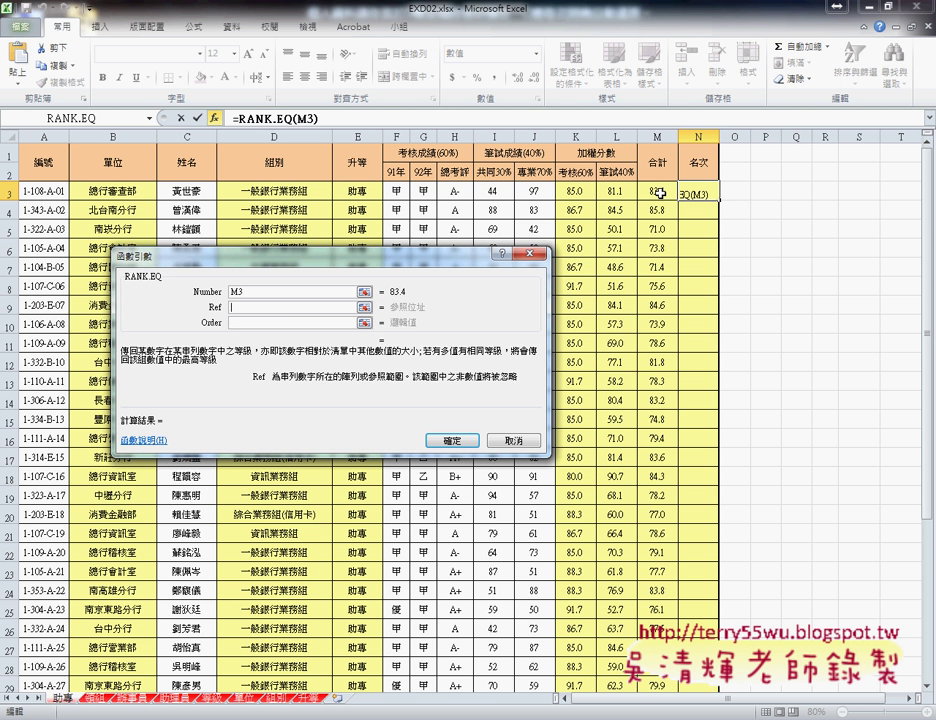
pyautogui.click(661, 193)
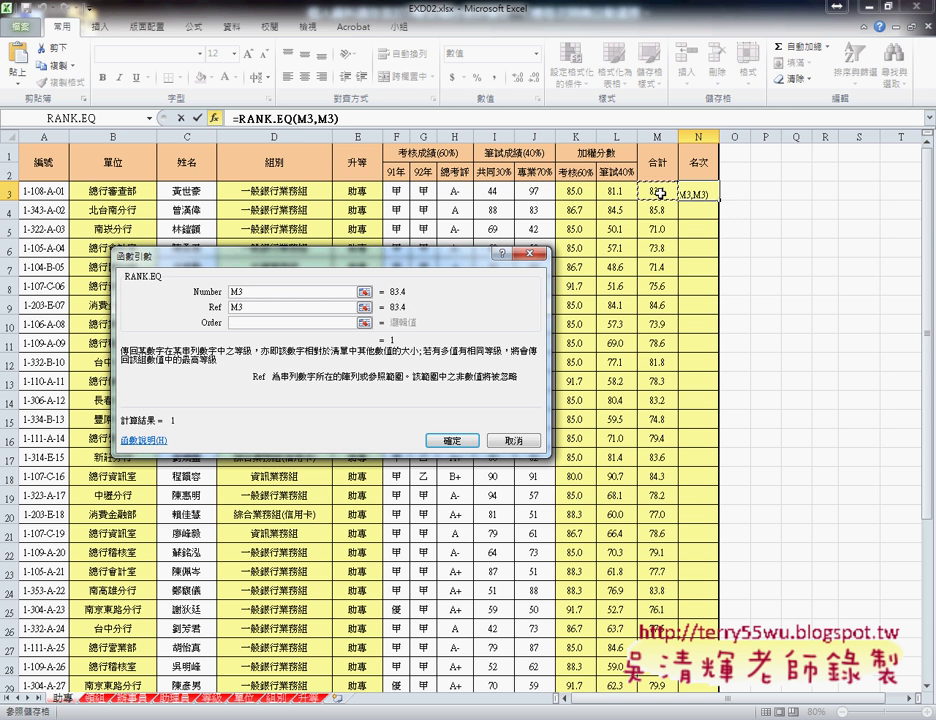
pyautogui.scroll(-3, 486, 331)
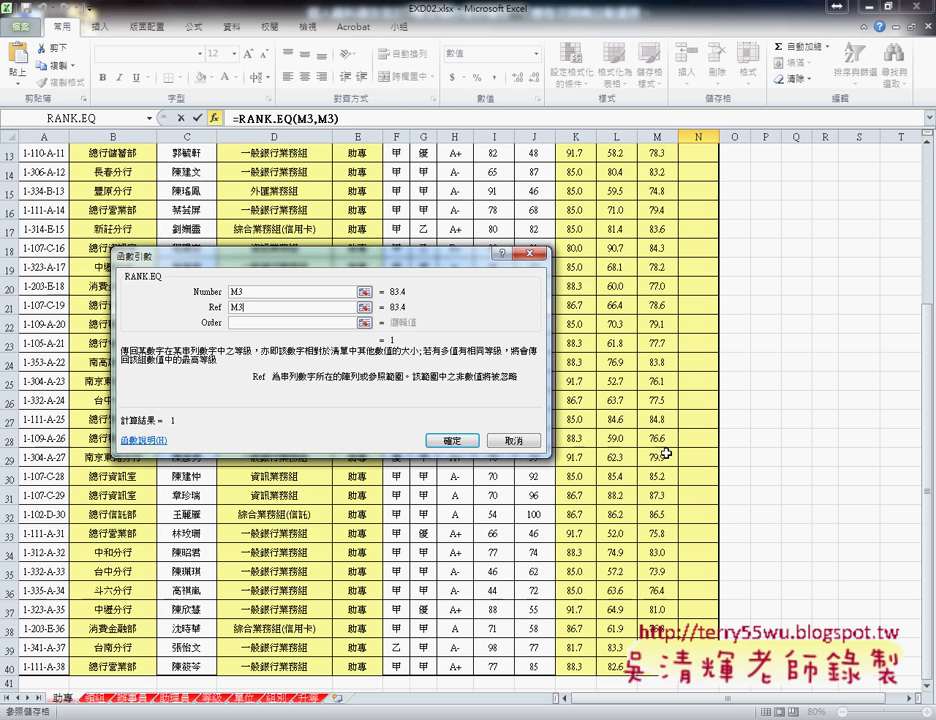
pyautogui.scroll(-5, 666, 453)
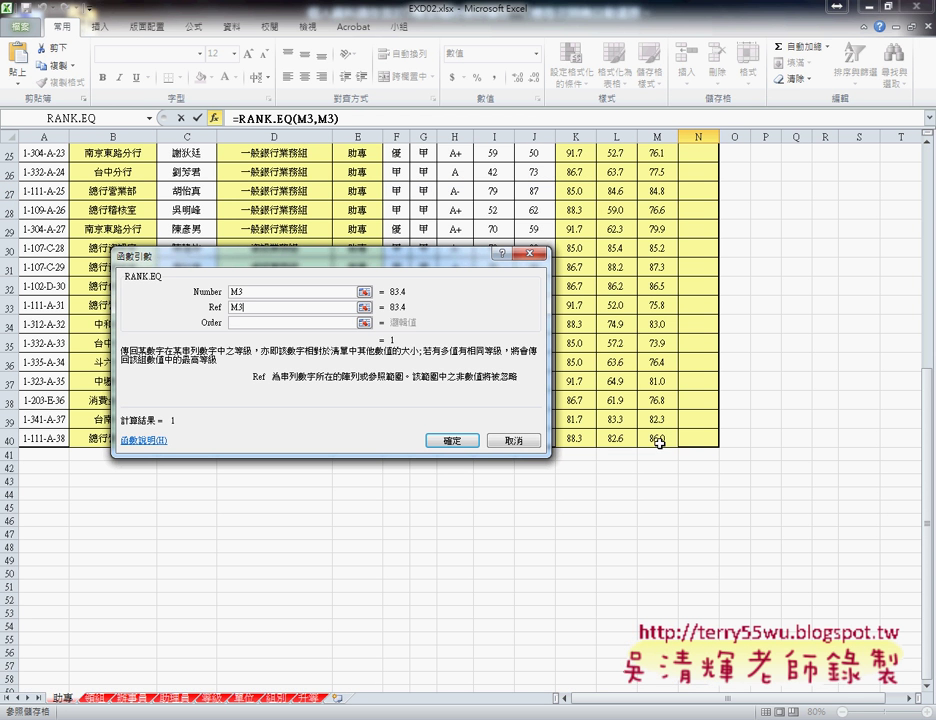
pyautogui.keyDown('shift'); pyautogui.click(660, 441); pyautogui.keyUp('shift')
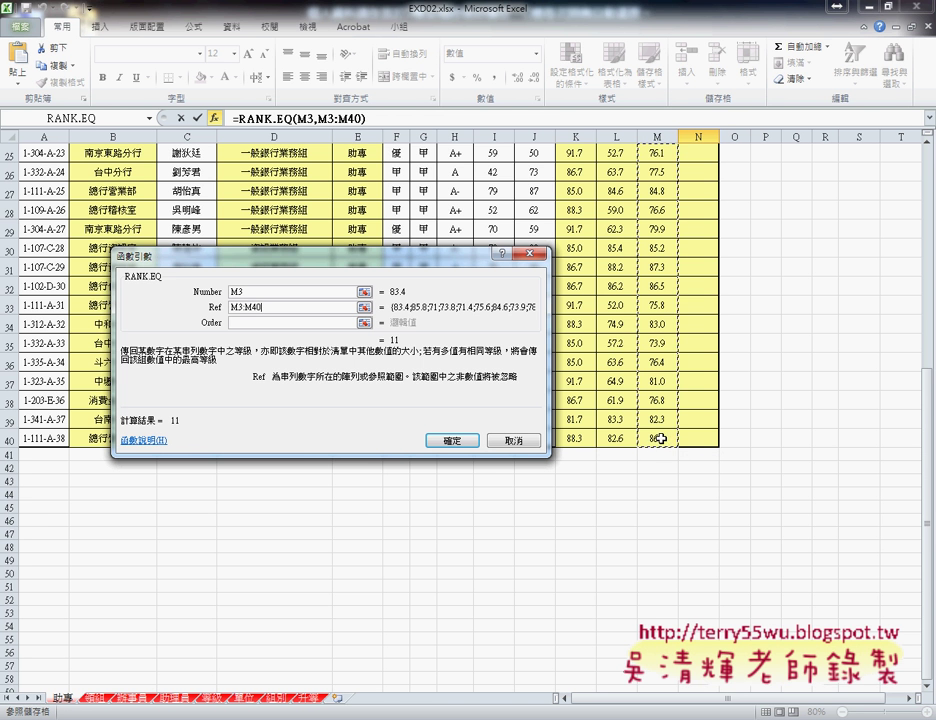
pyautogui.scroll(8, 645, 375)
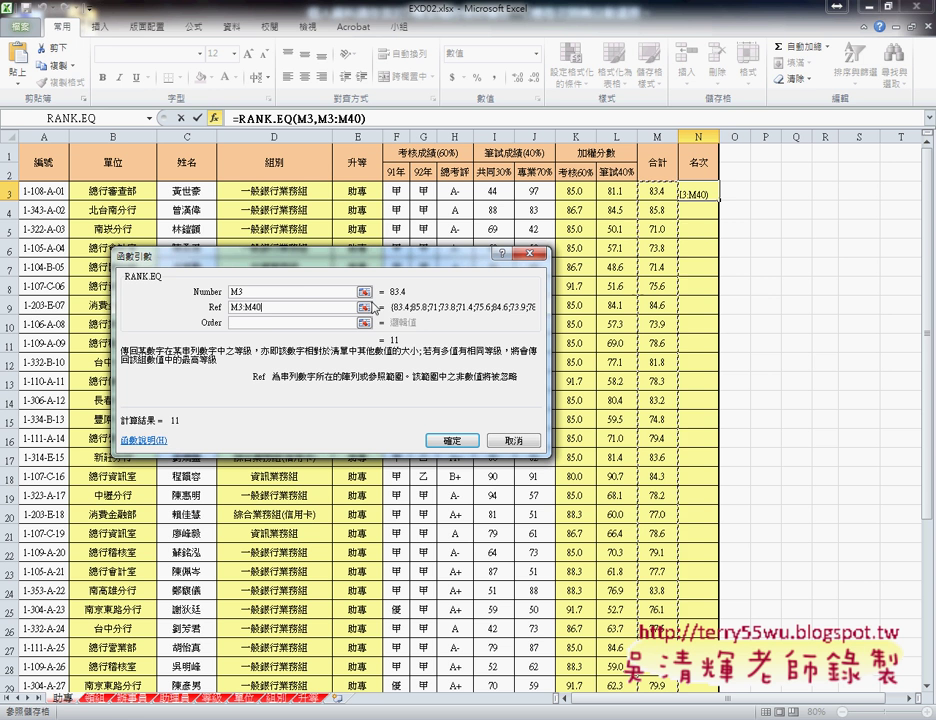
# Change the Ref argument to the row-locked range M$3:M$40.
pyautogui.moveTo(261, 307); pyautogui.dragTo(229, 307)
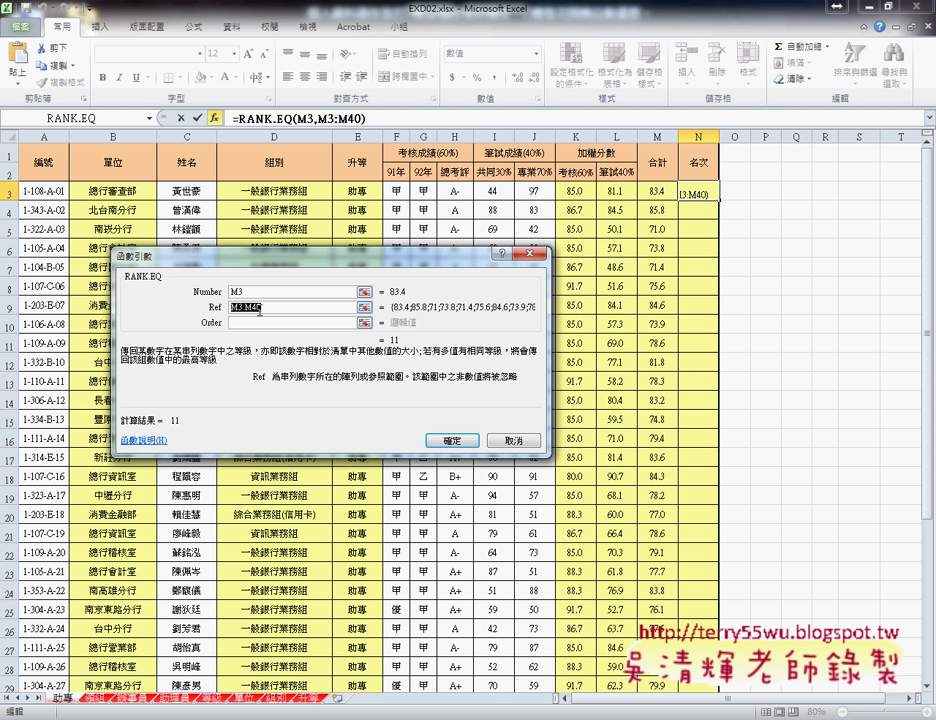
pyautogui.press('F4')
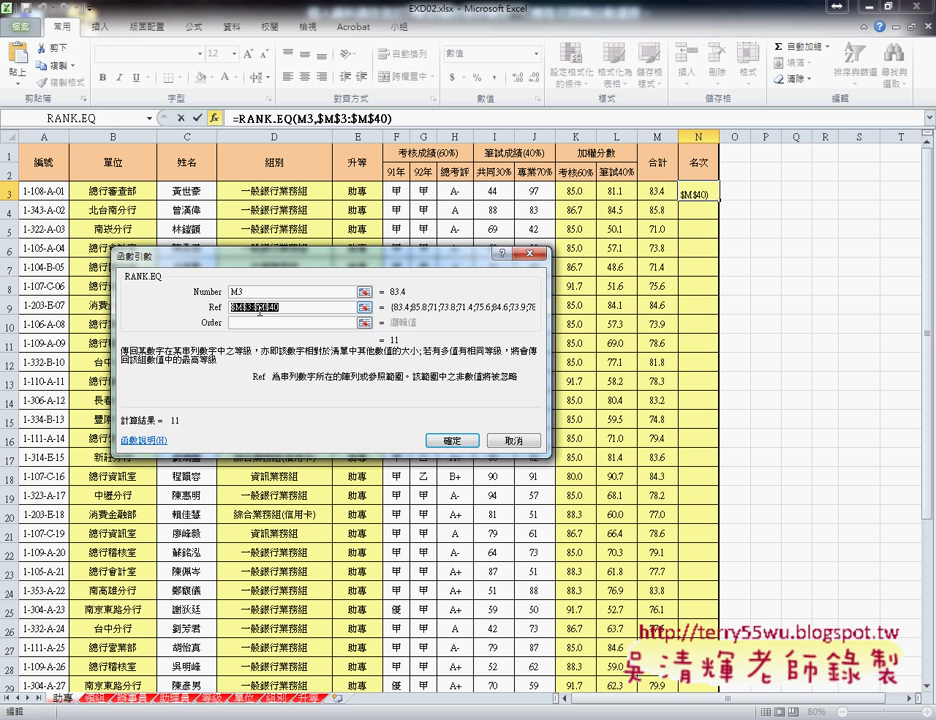
pyautogui.press('F4')
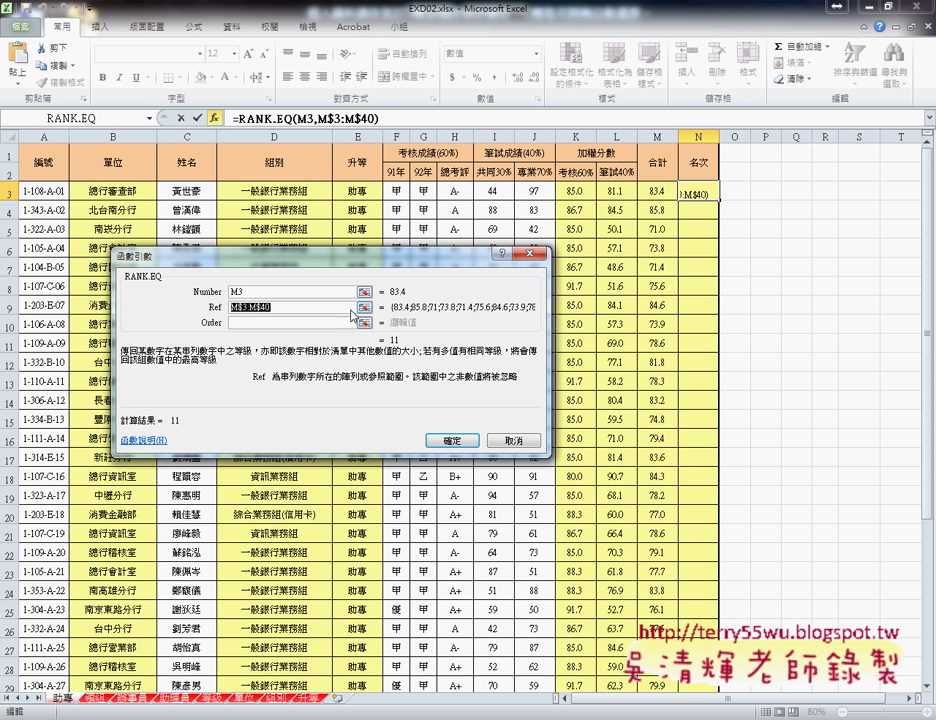
# Confirm =RANK.EQ(M3,M$3:M$40) in N3, fill it down column N and check the ranks.
pyautogui.click(452, 441)
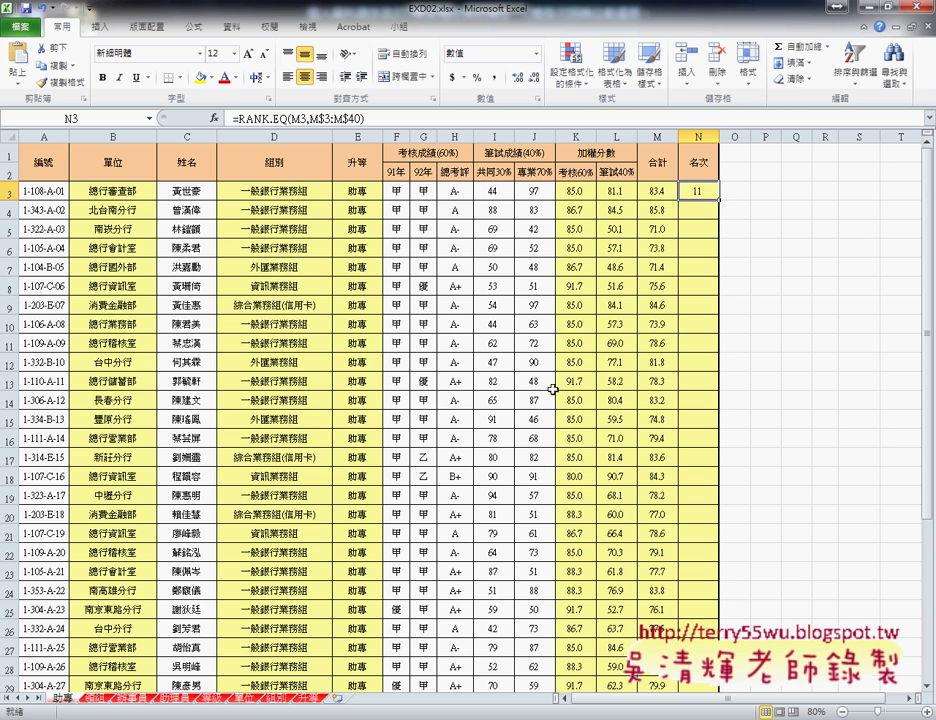
pyautogui.doubleClick(720, 201)
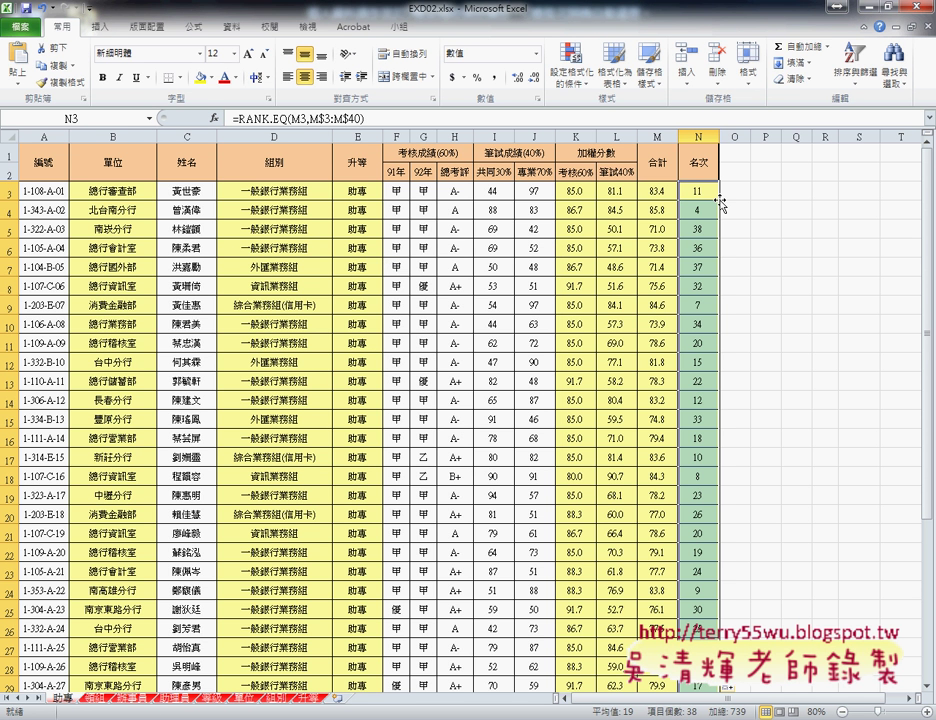
pyautogui.scroll(-1, 740, 468)
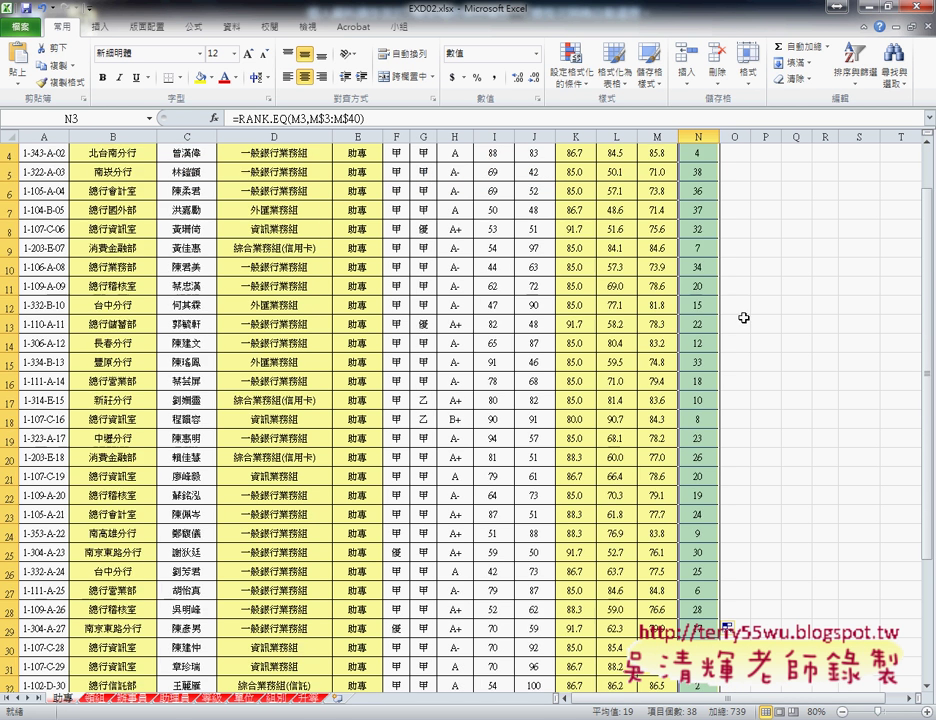
pyautogui.scroll(-2, 740, 468)
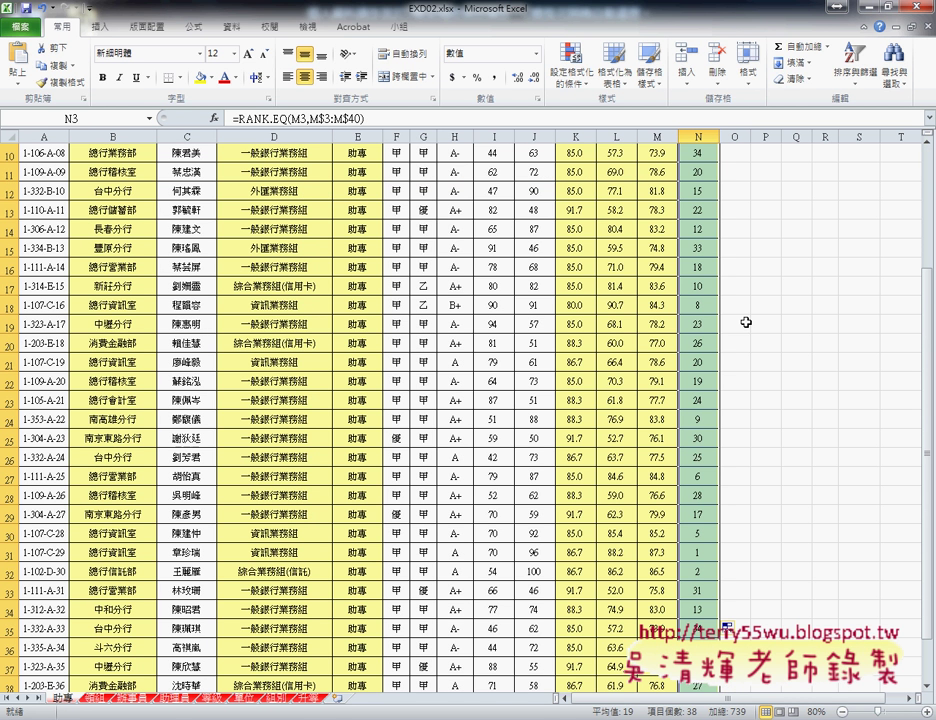
pyautogui.click(698, 552)
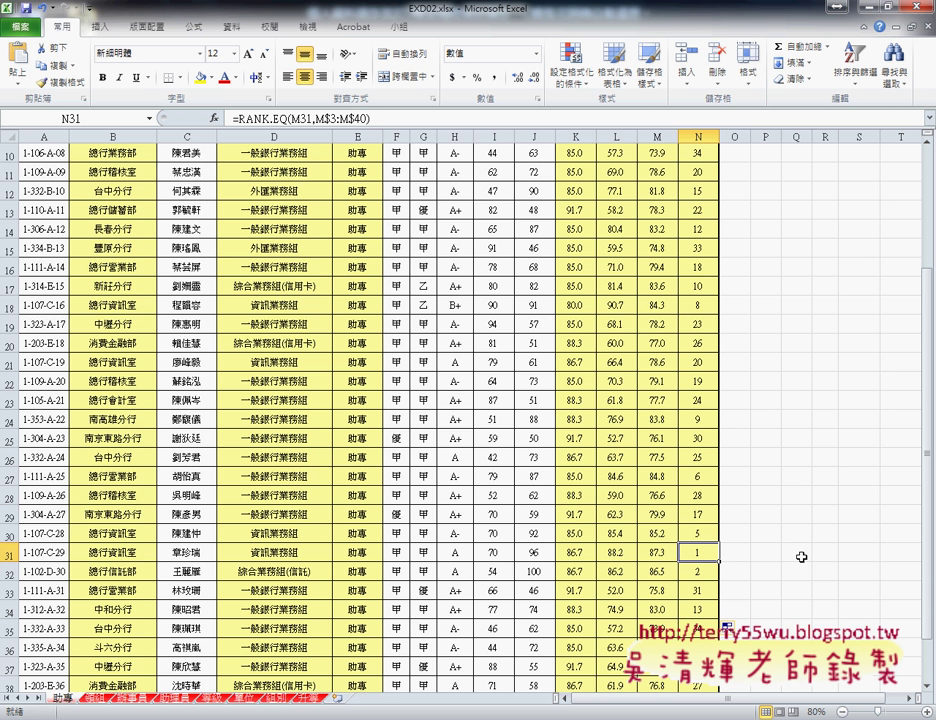
pyautogui.scroll(2, 798, 549)
pyautogui.scroll(1, 798, 549)
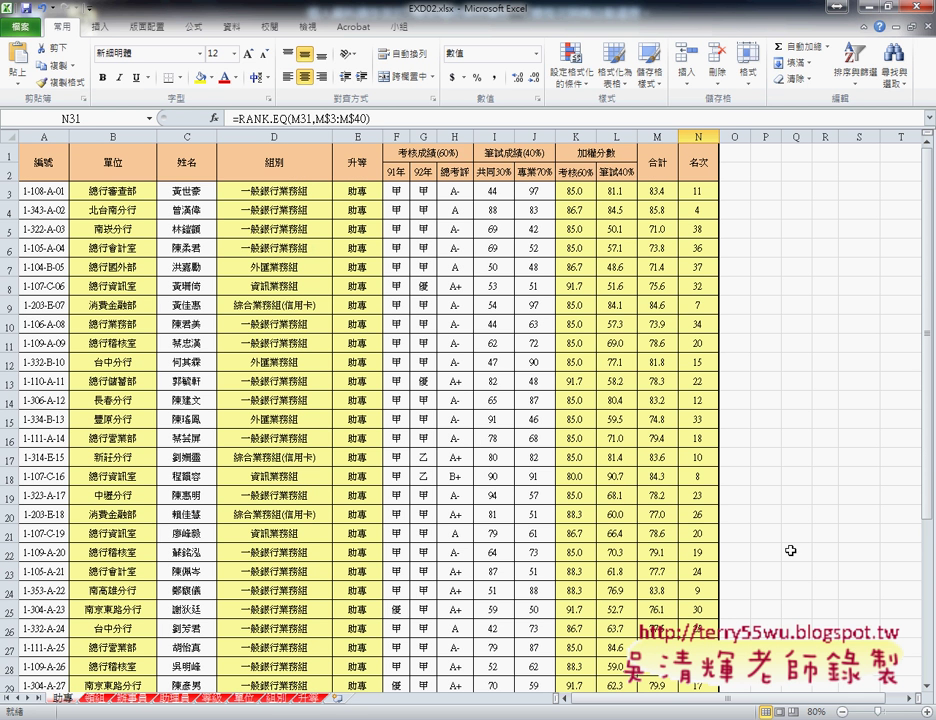
pyautogui.click(699, 186)
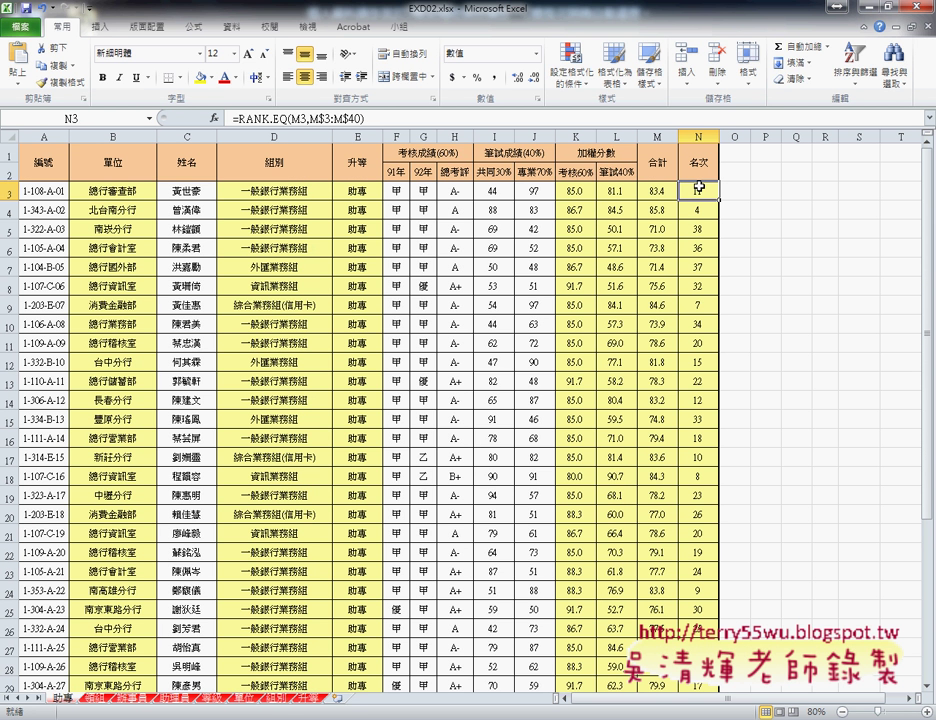
# Look over the 領組, 辦事員 and 助理員 sheets and their empty score columns.
pyautogui.click(100, 699)
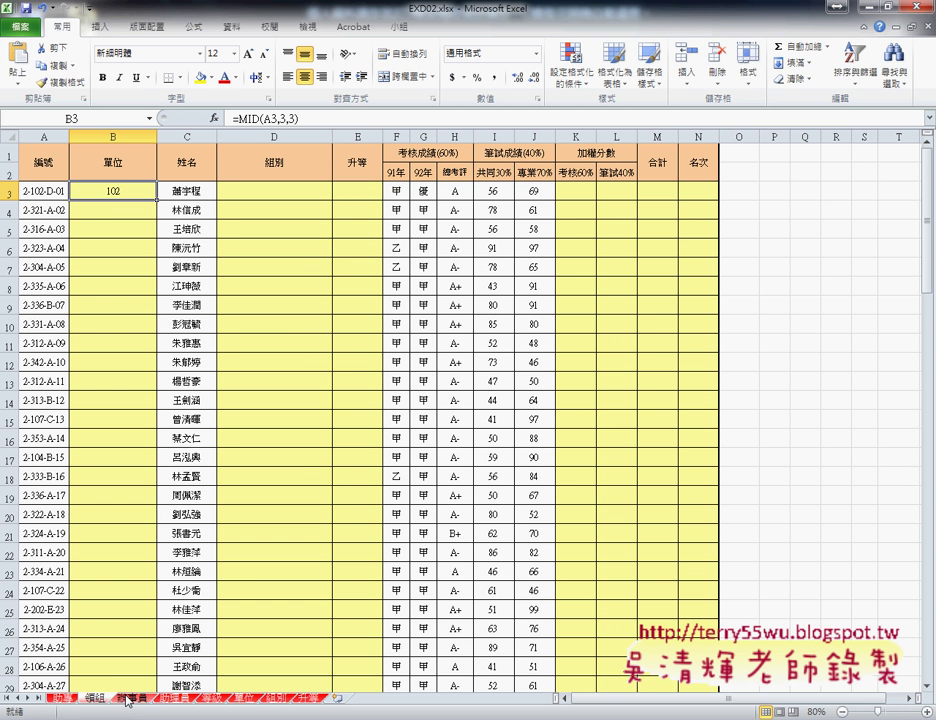
pyautogui.click(130, 699)
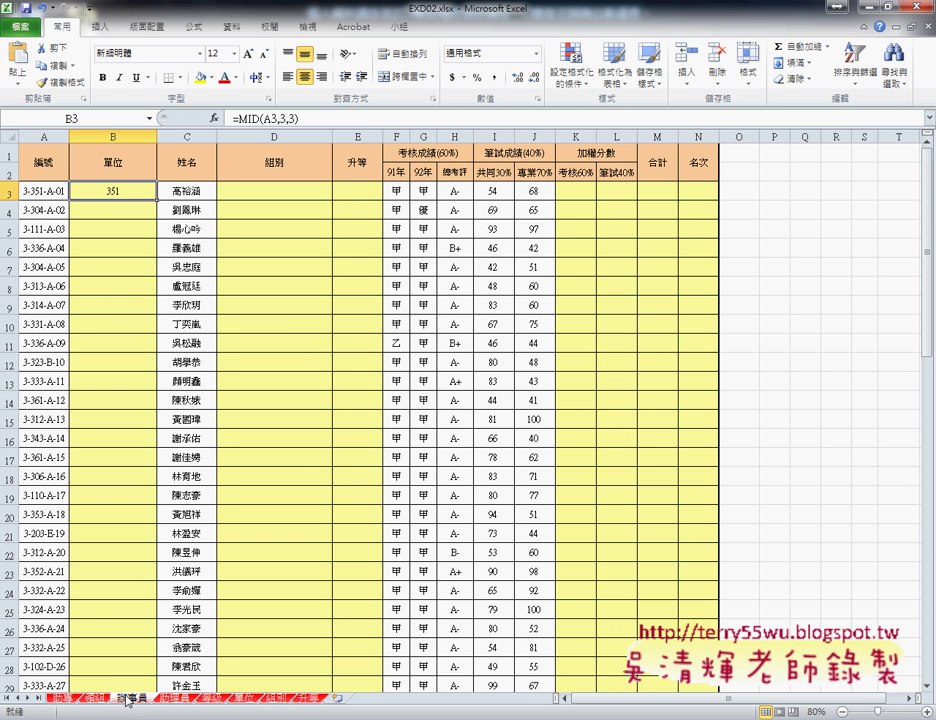
pyautogui.click(175, 700)
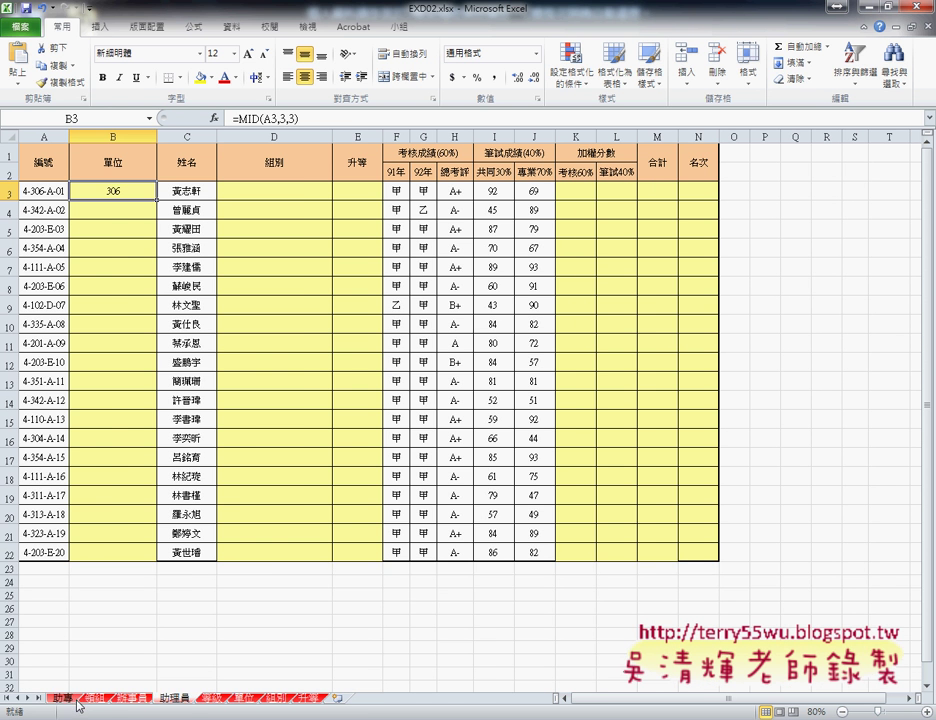
# Back on 助專 with B3 selected, group the sheets 助專 through 助理員.
pyautogui.click(66, 699)
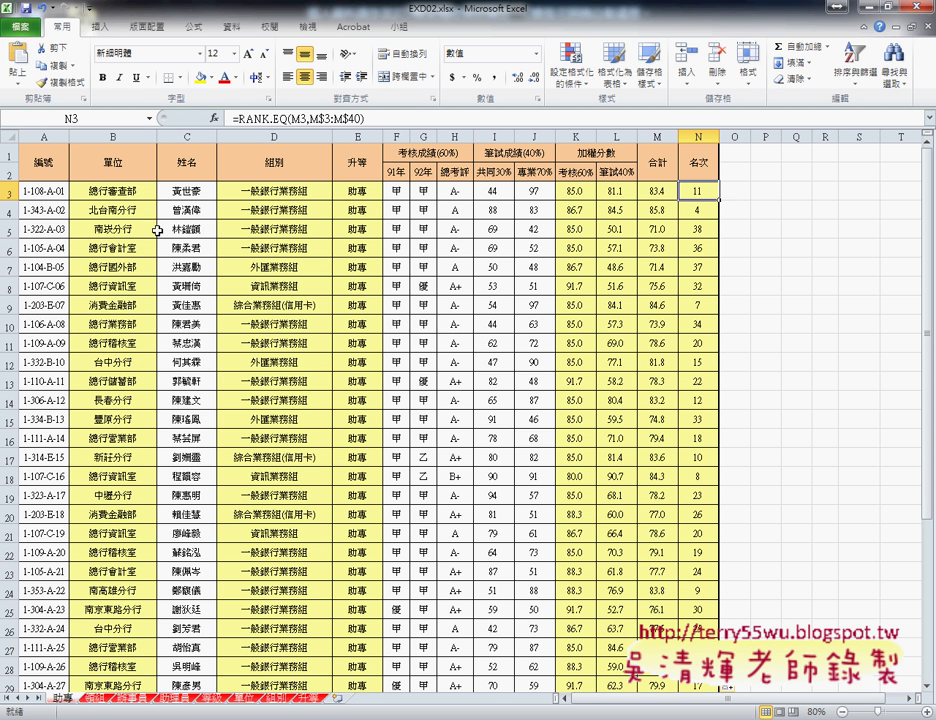
pyautogui.click(112, 194)
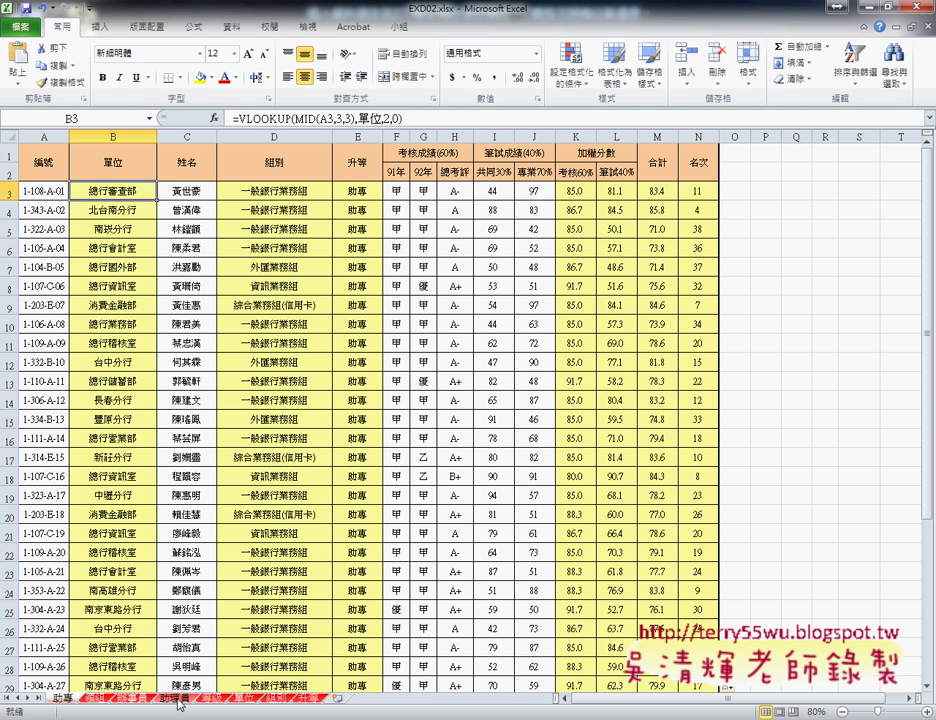
pyautogui.keyDown('shift'); pyautogui.click(180, 705); pyautogui.keyUp('shift')
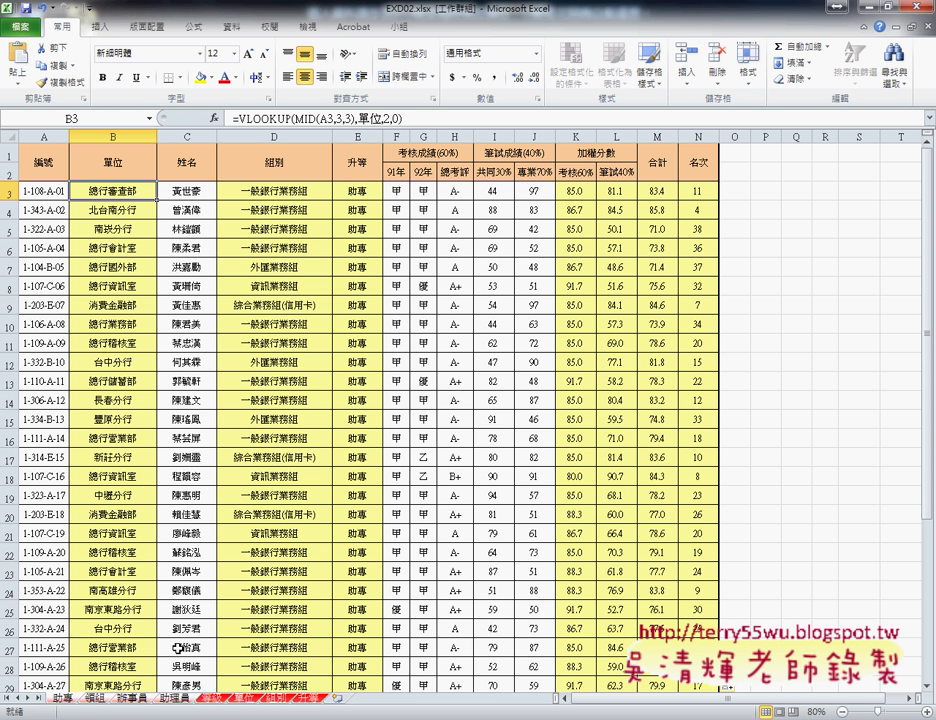
# Re-enter the B3 branch lookup formula across all grouped sheets.
pyautogui.click(262, 118)
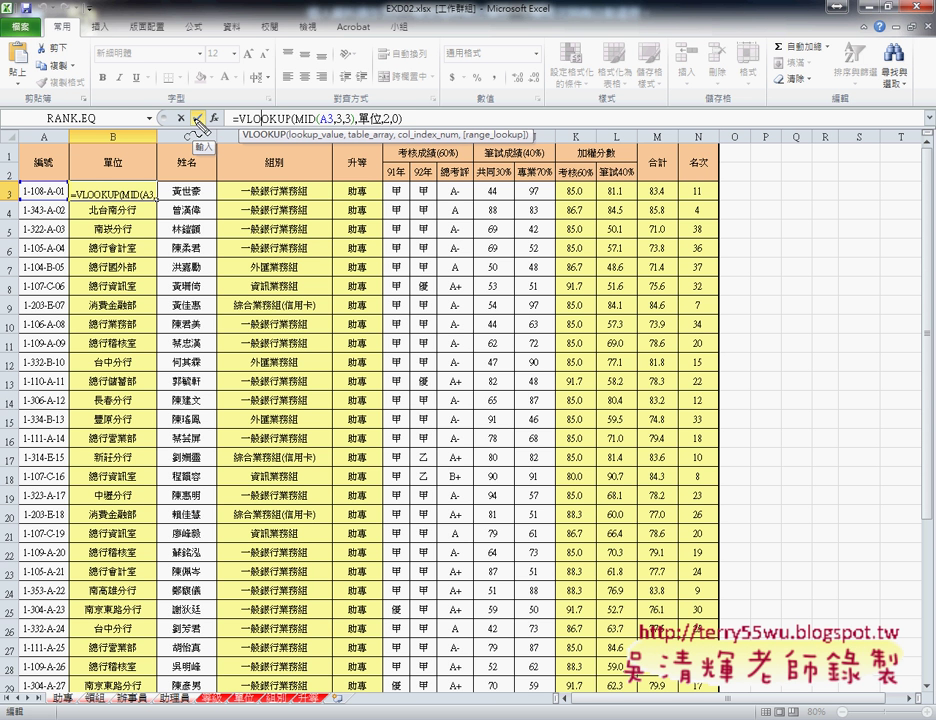
pyautogui.moveTo(133, 702)
pyautogui.mouseDown()
pyautogui.moveTo(55, 712)
pyautogui.moveTo(193, 702)
pyautogui.mouseUp()
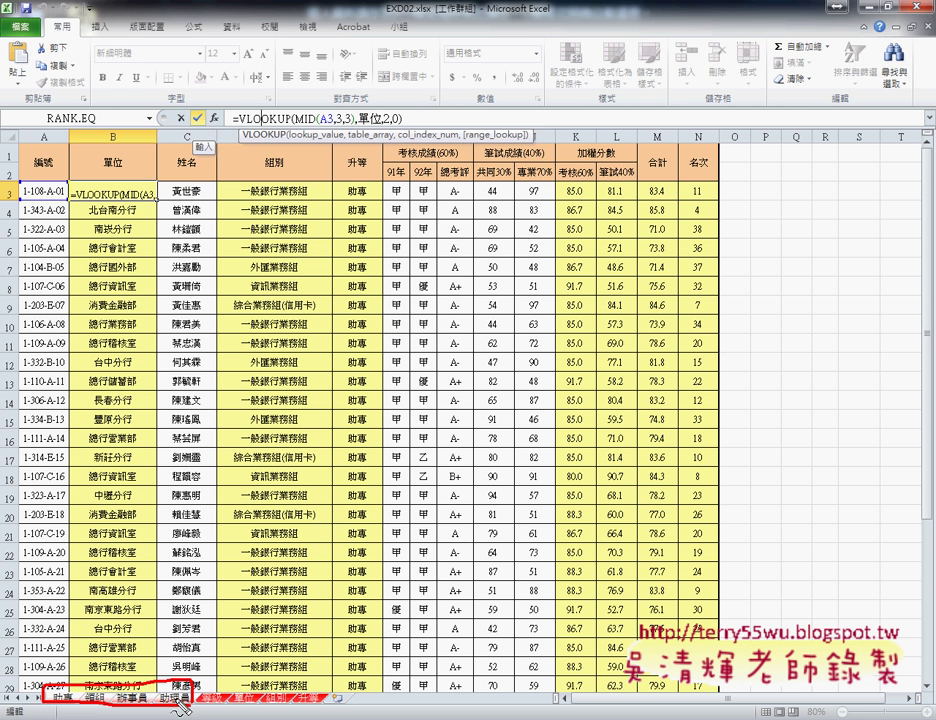
pyautogui.click(179, 705)
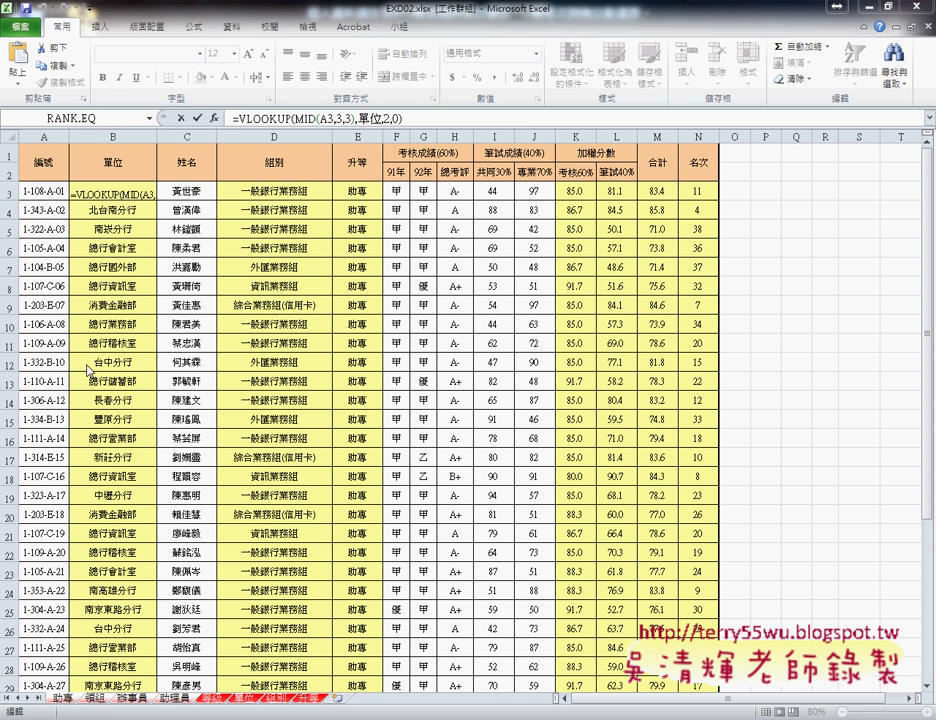
pyautogui.click(257, 119)
pyautogui.click(198, 119)
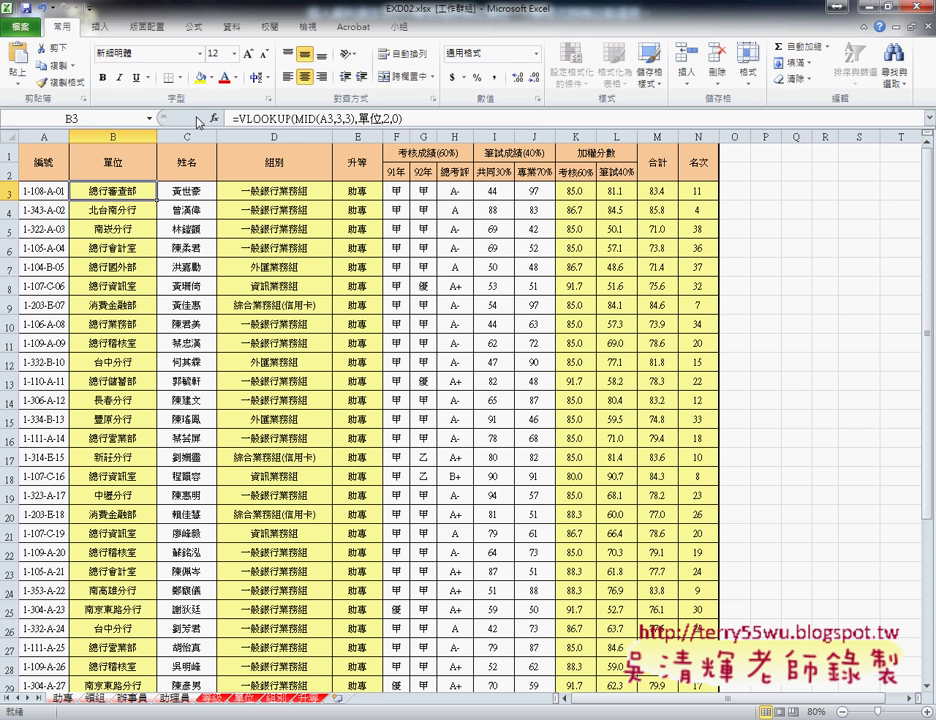
# Re-enter the D3 group-name and E3 level formulas for the grouped sheets.
pyautogui.click(272, 194)
pyautogui.click(217, 120)
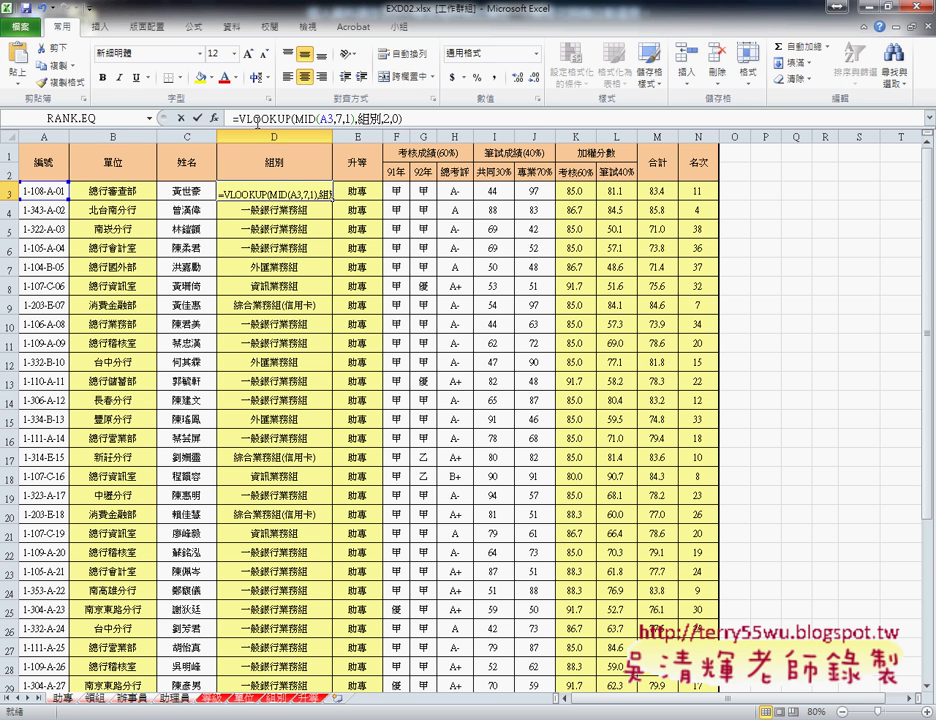
pyautogui.click(198, 119)
pyautogui.click(355, 194)
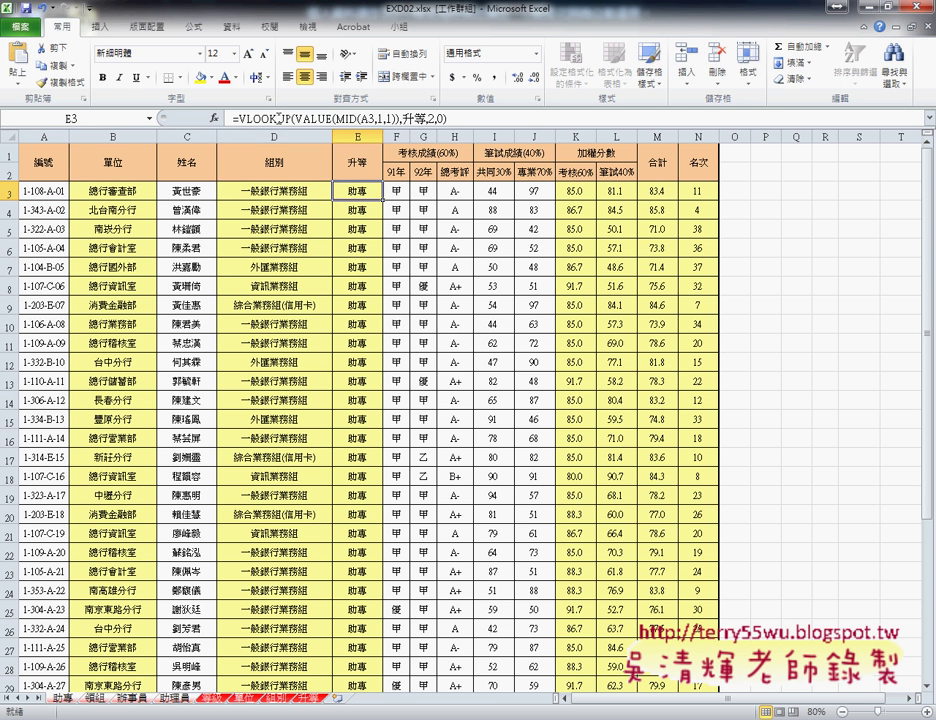
pyautogui.click(217, 120)
pyautogui.click(198, 119)
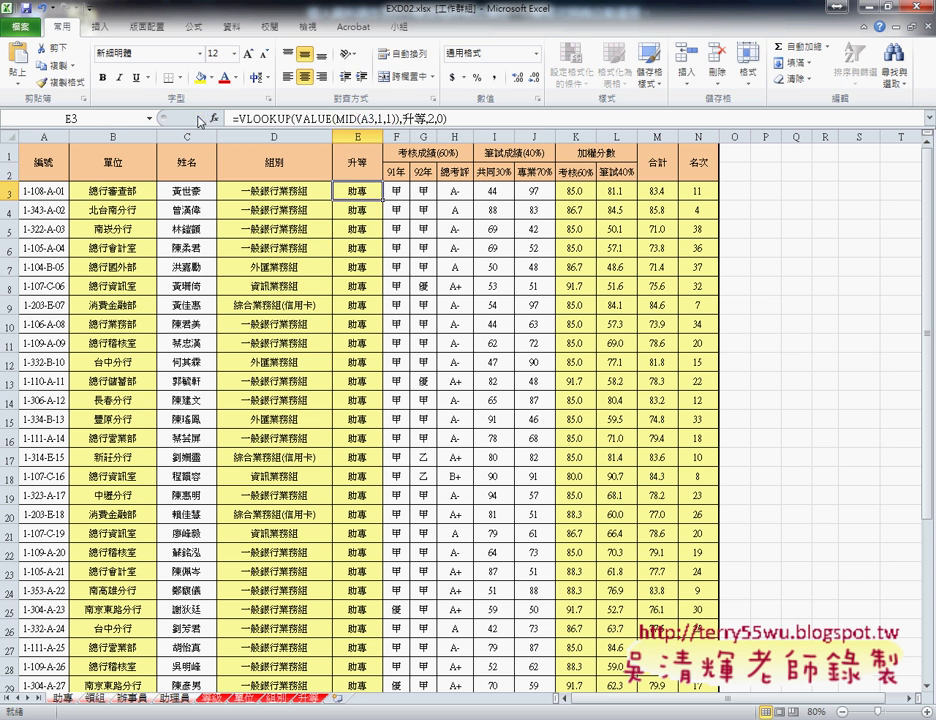
# Re-enter the K3 appraisal score formula for the grouped sheets.
pyautogui.click(572, 190)
pyautogui.click(294, 118)
pyautogui.click(199, 120)
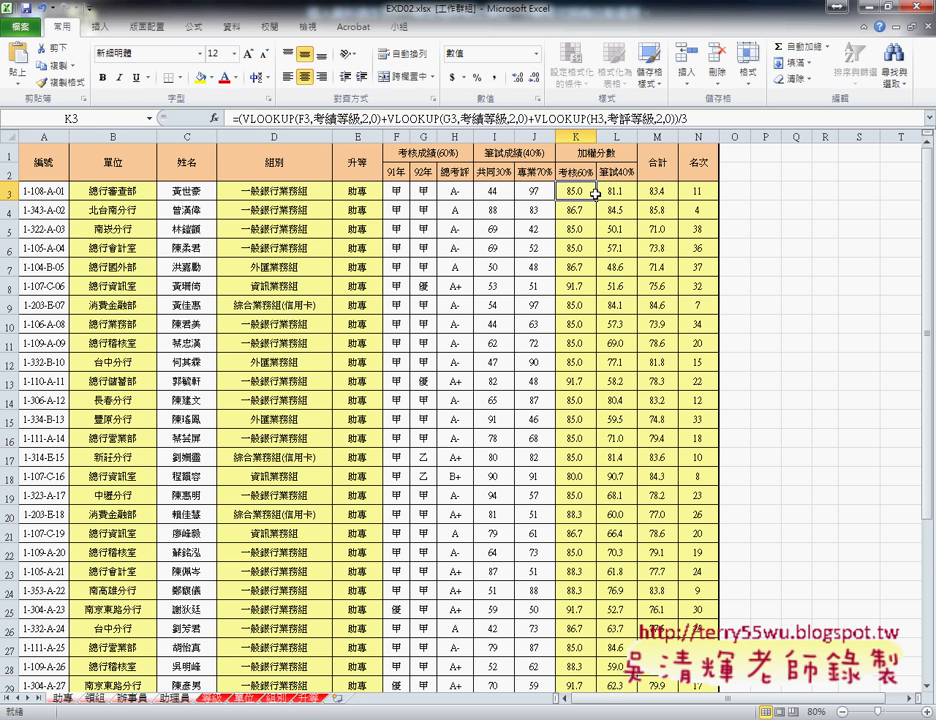
pyautogui.click(608, 190)
# Re-commit the L3 written-test formula and inspect M3 and N3, leaving them unchanged.
pyautogui.doubleClick(608, 190)
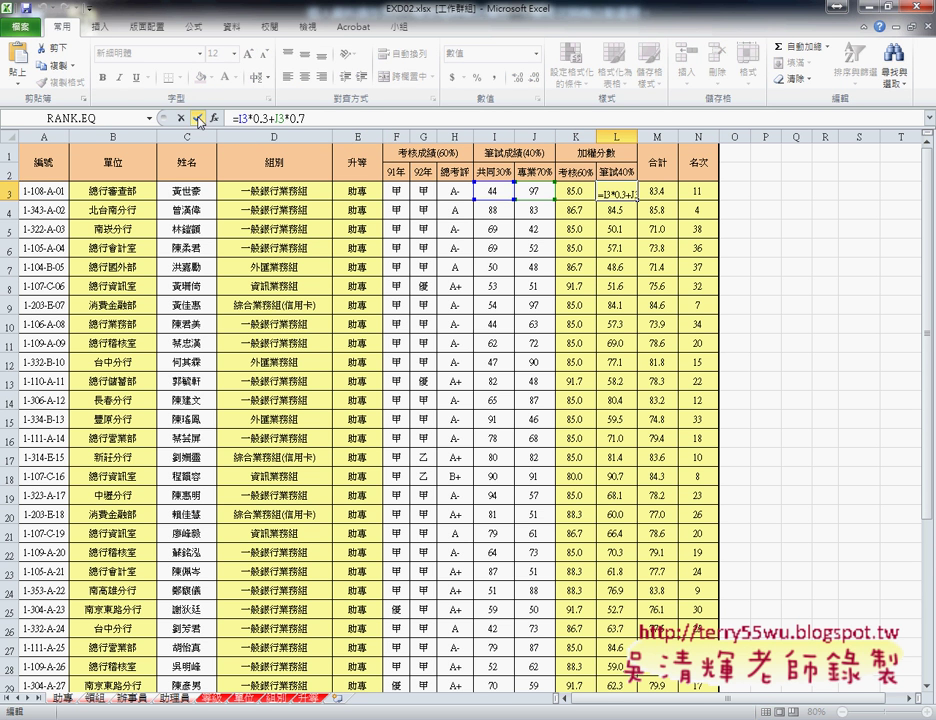
pyautogui.click(182, 121)
pyautogui.click(638, 190)
pyautogui.click(254, 118)
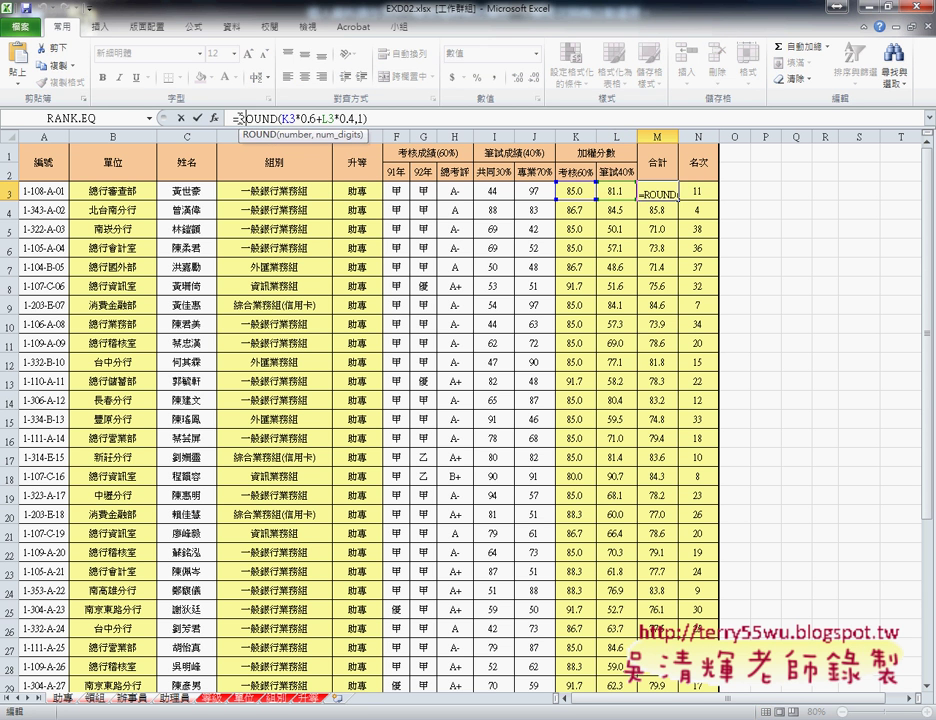
pyautogui.press('Escape')
pyautogui.click(704, 192)
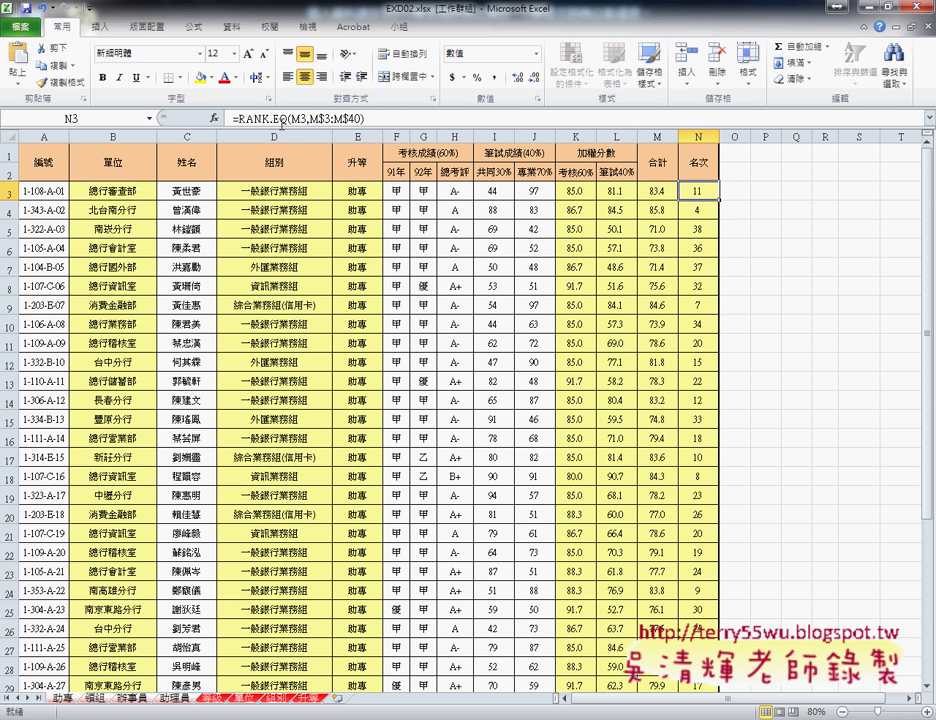
pyautogui.doubleClick(704, 192)
pyautogui.press('Escape')
# Check the 等級 lookup tables, then fill the 領組 B3 branch formula down column B.
pyautogui.click(214, 699)
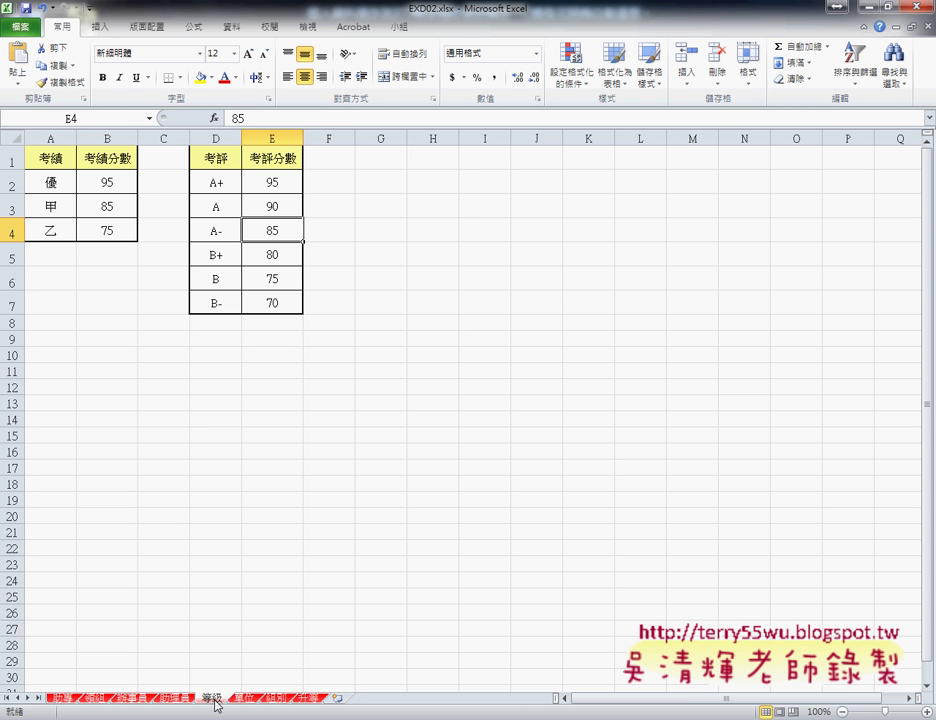
pyautogui.click(90, 699)
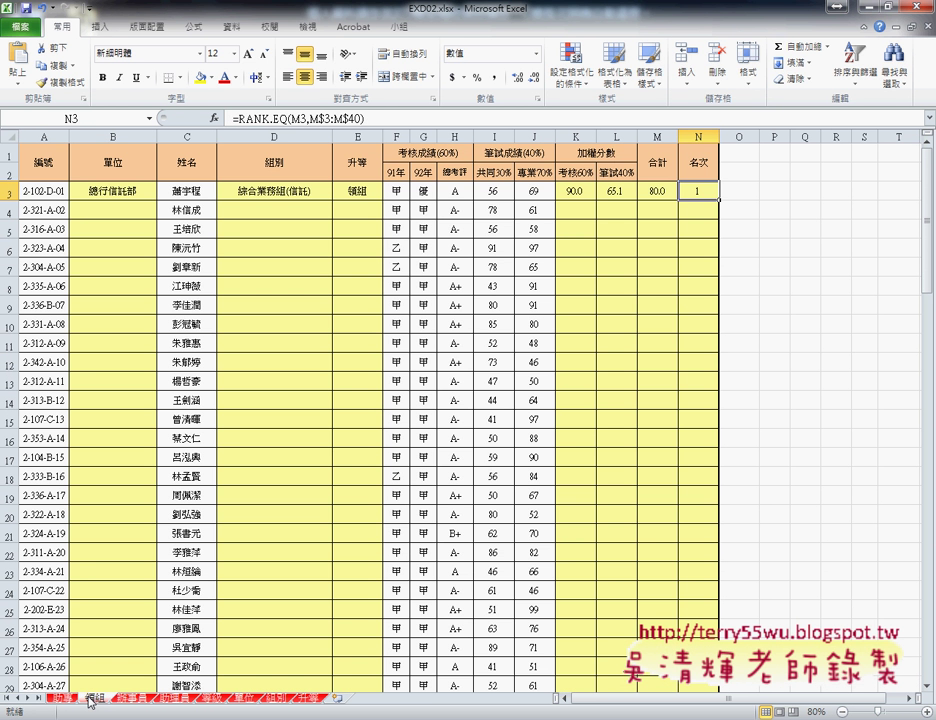
pyautogui.click(118, 192)
pyautogui.doubleClick(157, 201)
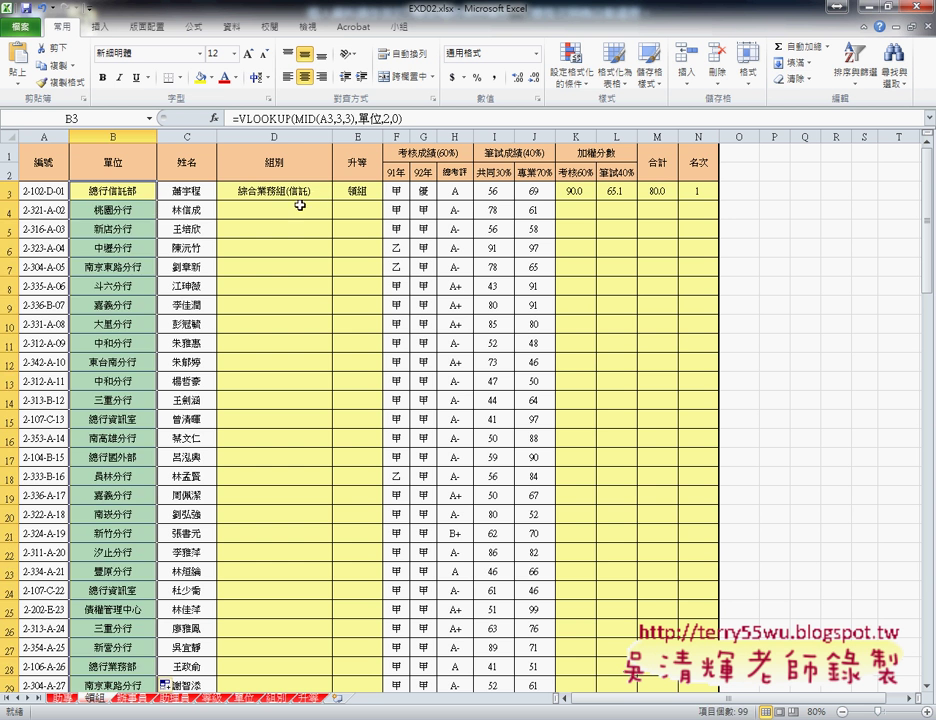
# Review the 領組 rows and the 助專 ranks to row 40, then return to the top of 領組.
pyautogui.click(306, 192)
pyautogui.scroll(-4, 322, 270)
pyautogui.scroll(-8, 322, 270)
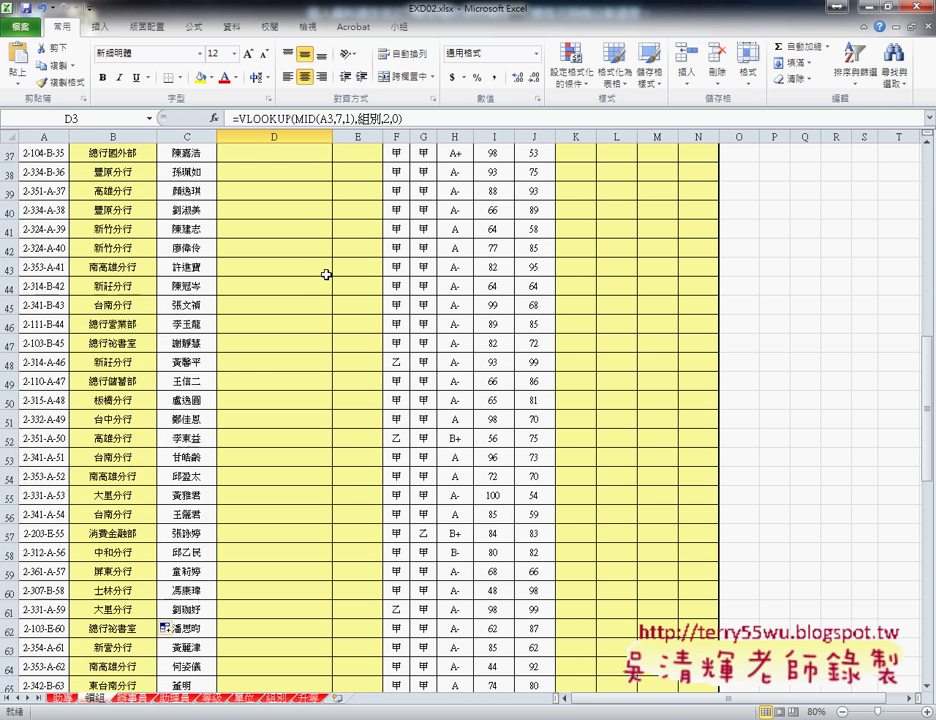
pyautogui.scroll(-8, 325, 272)
pyautogui.scroll(-8, 325, 272)
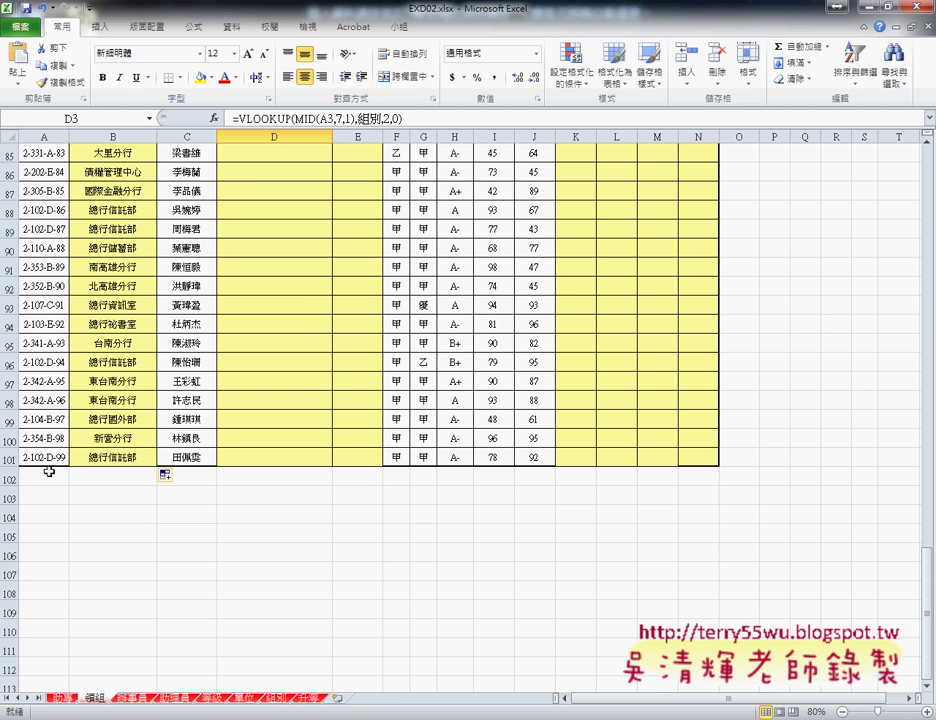
pyautogui.click(67, 692)
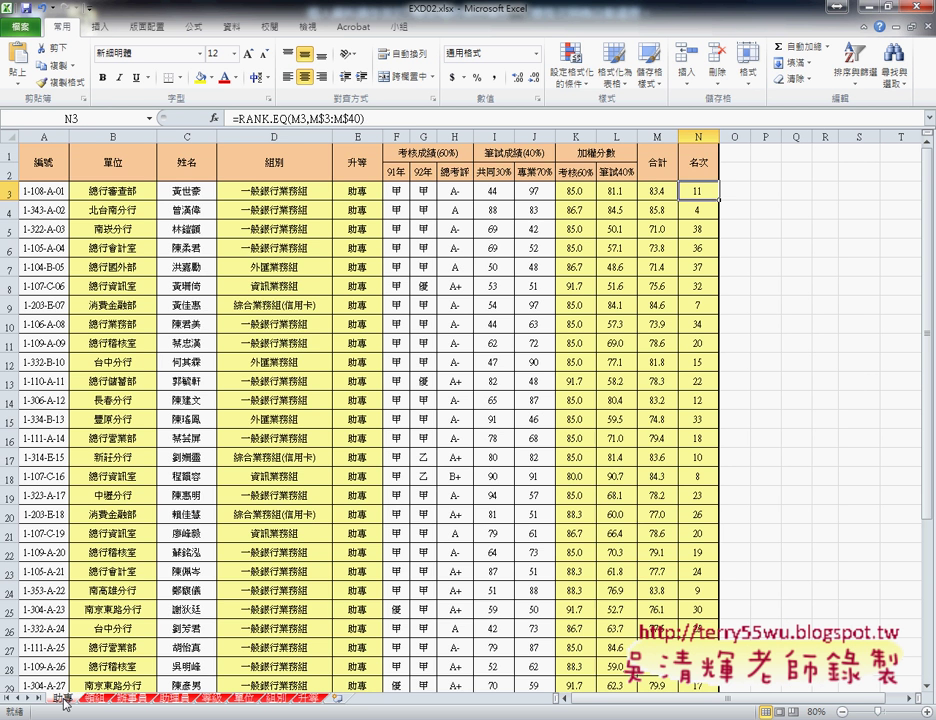
pyautogui.scroll(-9, 28, 352)
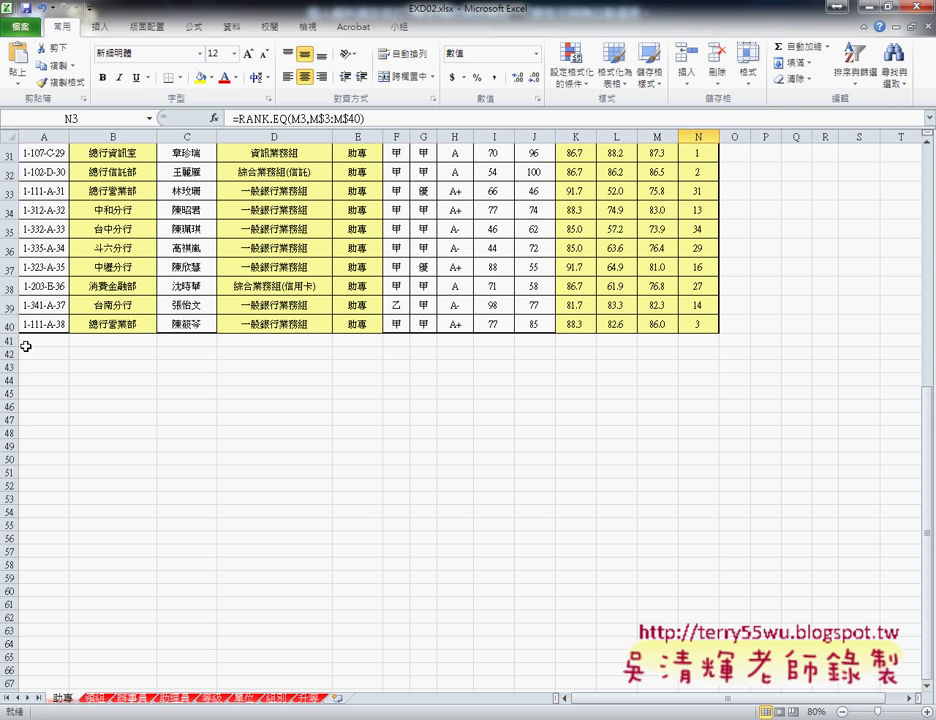
pyautogui.click(95, 697)
pyautogui.scroll(12, 246, 243)
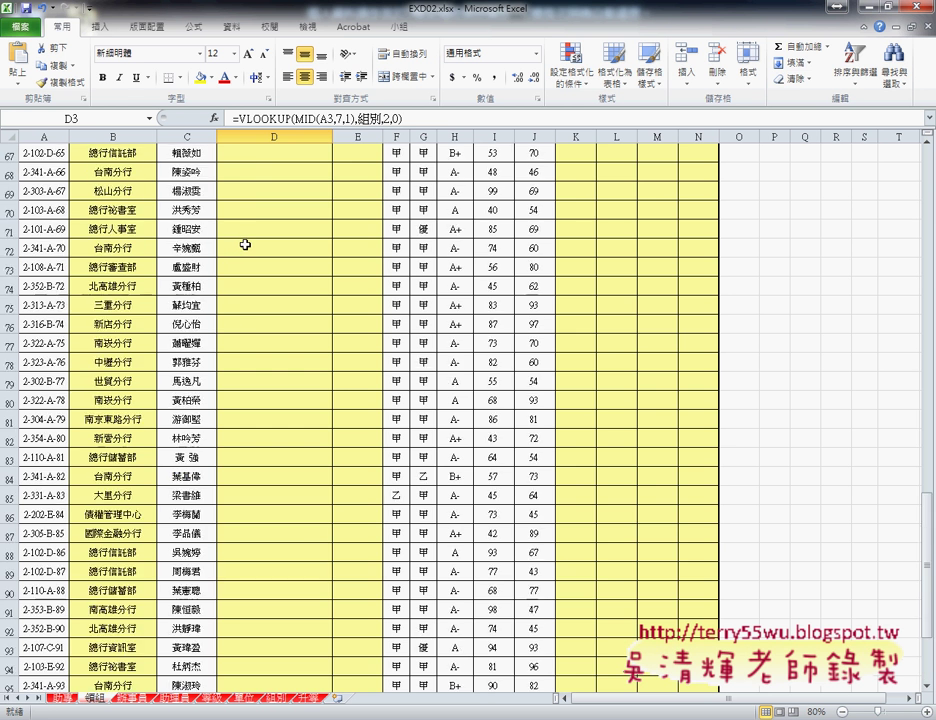
pyautogui.scroll(7, 246, 243)
pyautogui.scroll(9, 246, 243)
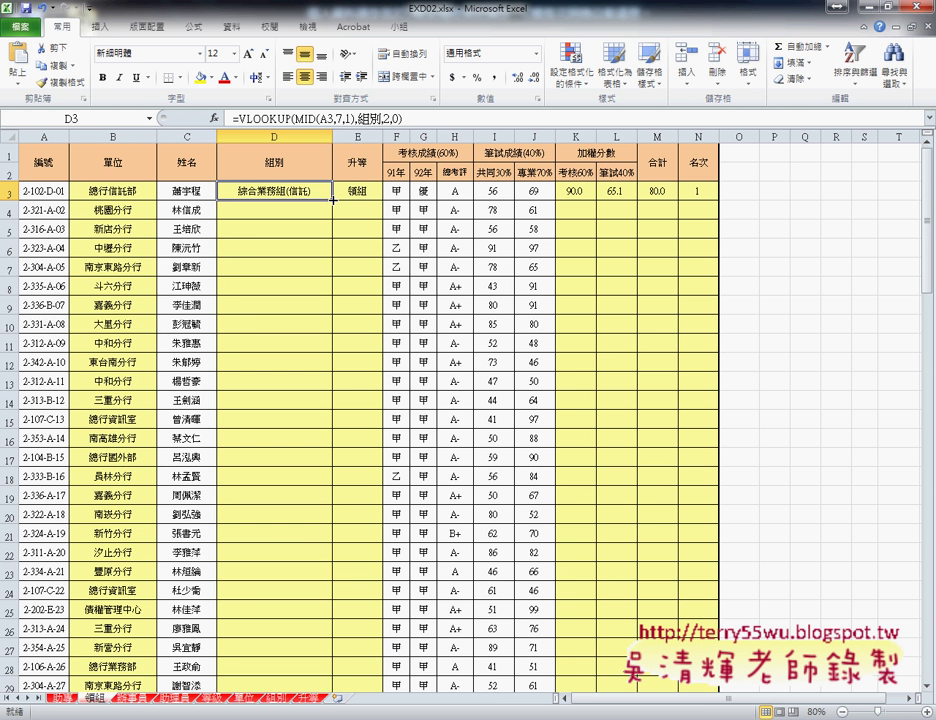
# Fill the D3, E3, K3, L3 and M3 formulas down to every 領組 employee row.
pyautogui.doubleClick(308, 197)
pyautogui.click(370, 192)
pyautogui.doubleClick(383, 199)
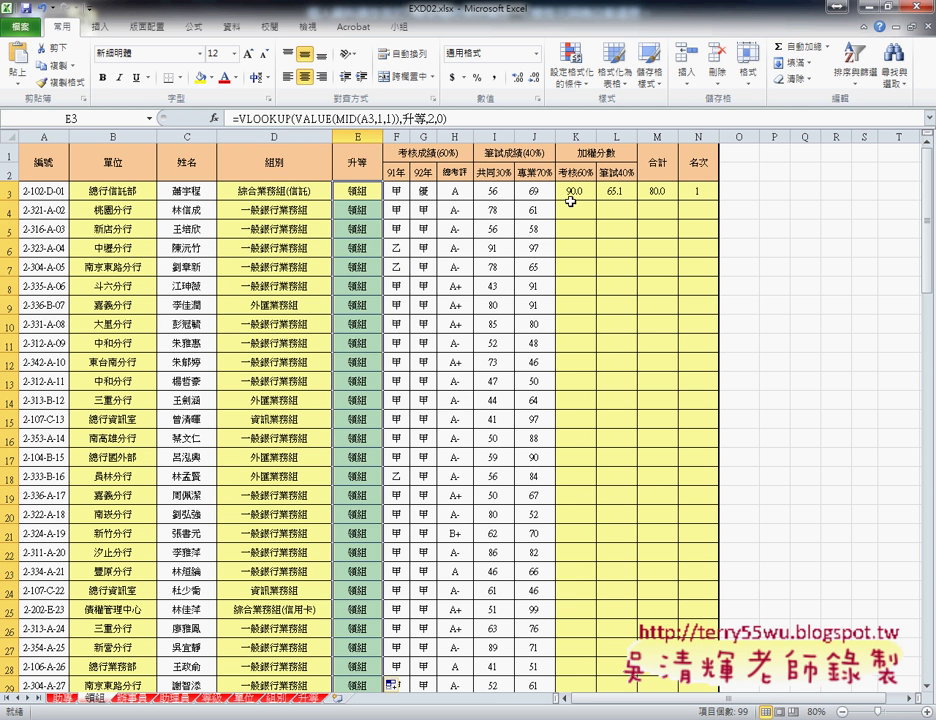
pyautogui.click(575, 190)
pyautogui.doubleClick(598, 200)
pyautogui.click(625, 191)
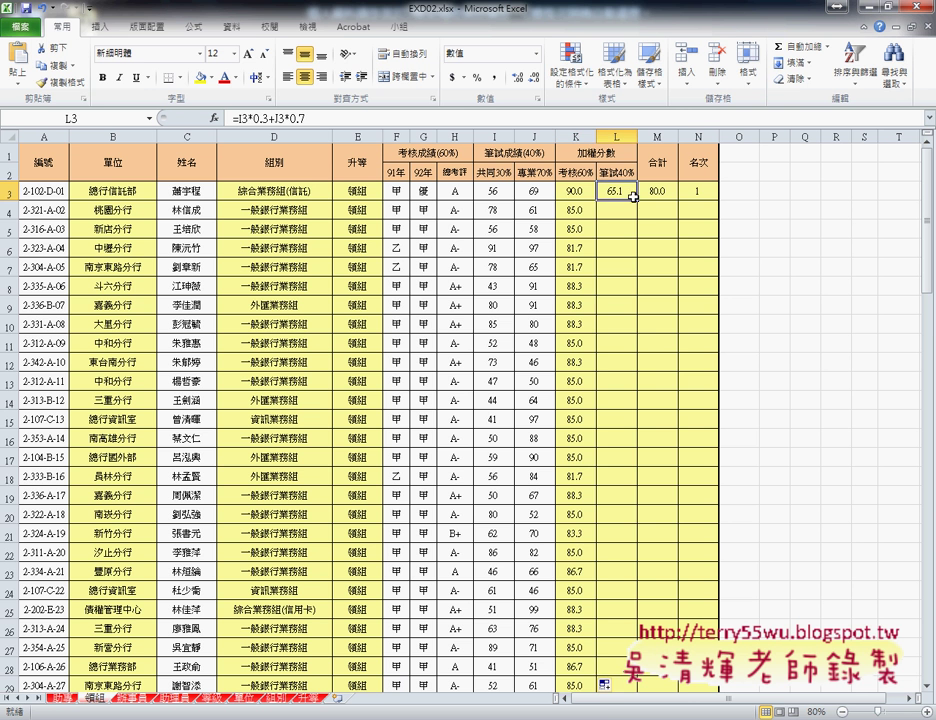
pyautogui.doubleClick(637, 199)
pyautogui.click(657, 193)
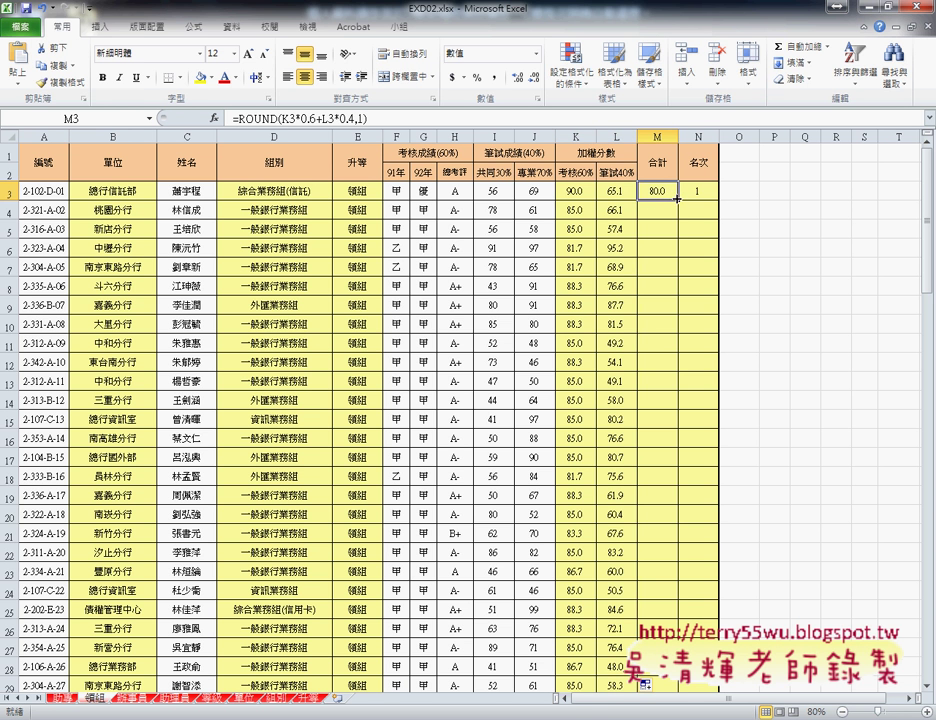
pyautogui.doubleClick(678, 199)
# Select the N3 rank and scroll through the filled rows to check the results.
pyautogui.click(701, 193)
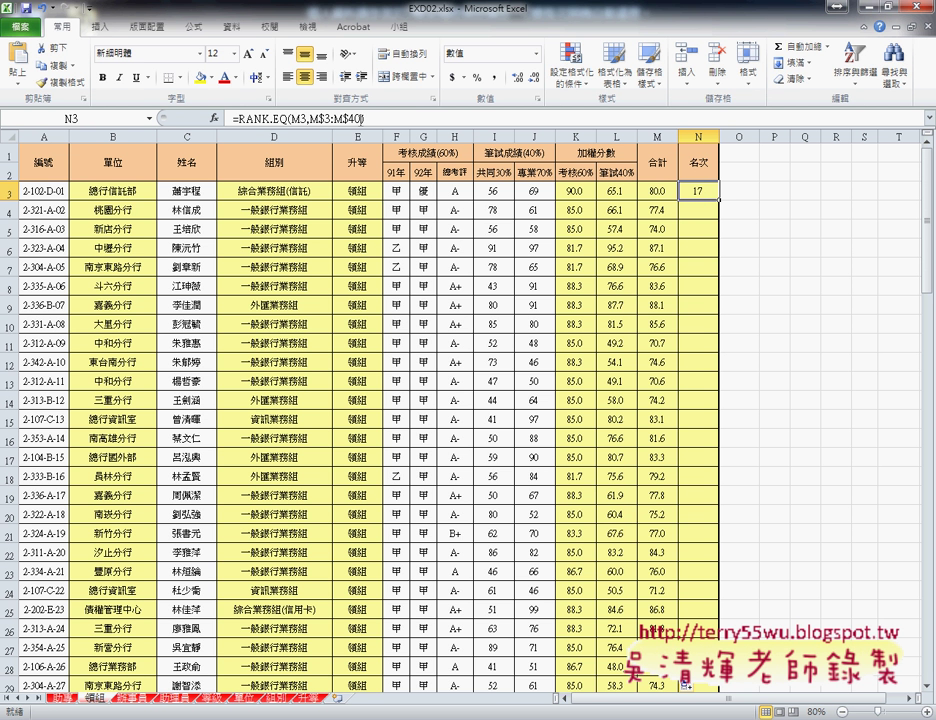
pyautogui.scroll(-4, 660, 352)
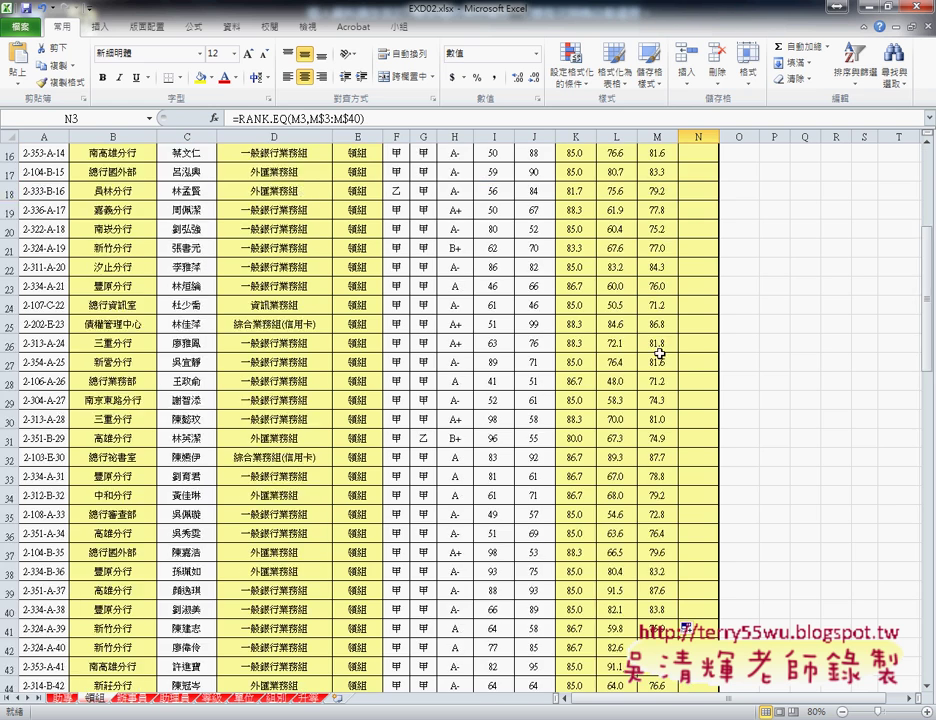
pyautogui.scroll(-7, 660, 352)
pyautogui.scroll(-7, 660, 352)
pyautogui.scroll(-8, 660, 352)
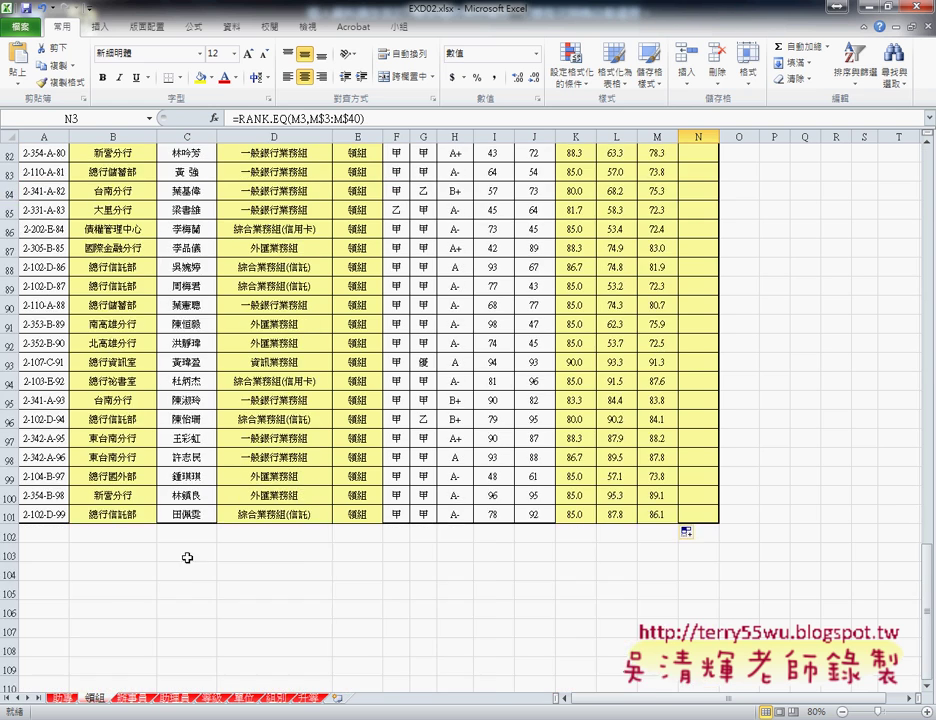
pyautogui.scroll(16, 240, 563)
pyautogui.scroll(10, 240, 530)
pyautogui.scroll(1, 240, 508)
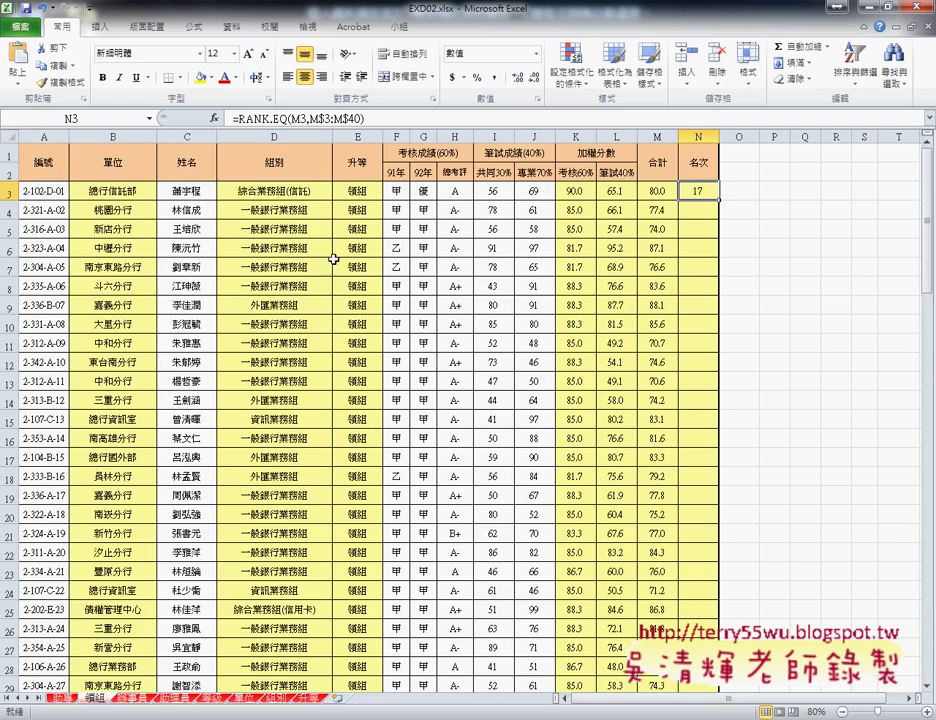
# Change N3's rank range end row from 40 to 101 and fill the rank down column N.
pyautogui.click(350, 118)
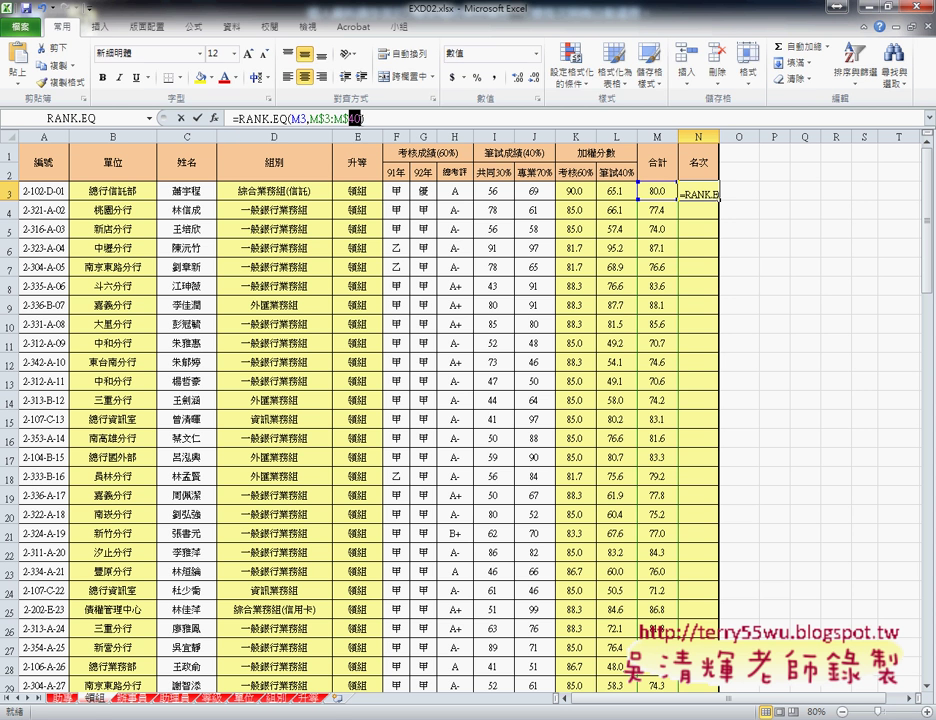
pyautogui.doubleClick(355, 118)
pyautogui.write('101')
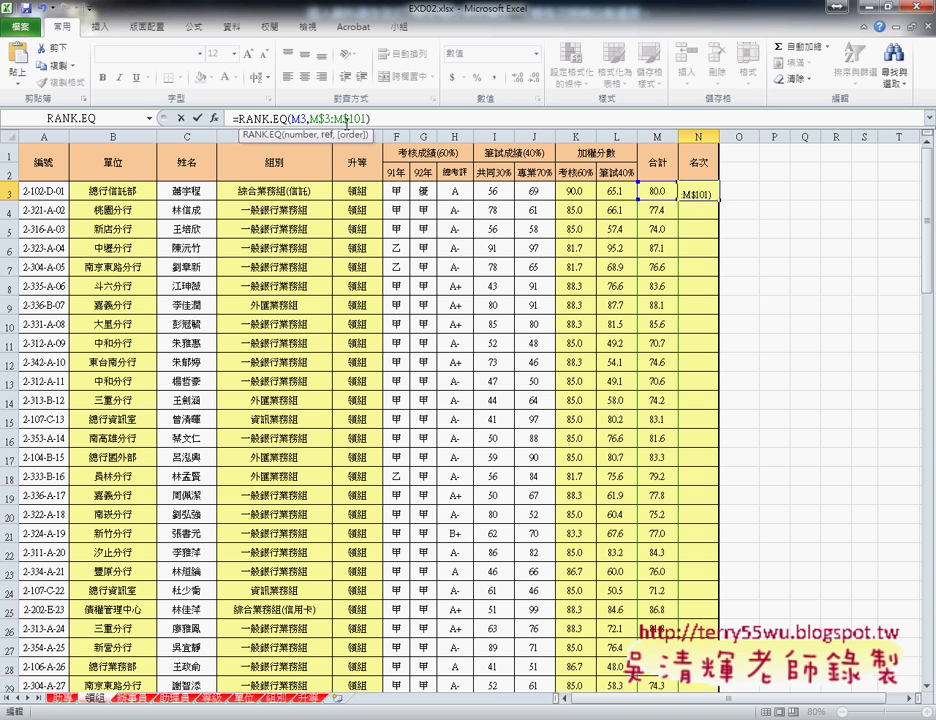
pyautogui.click(198, 118)
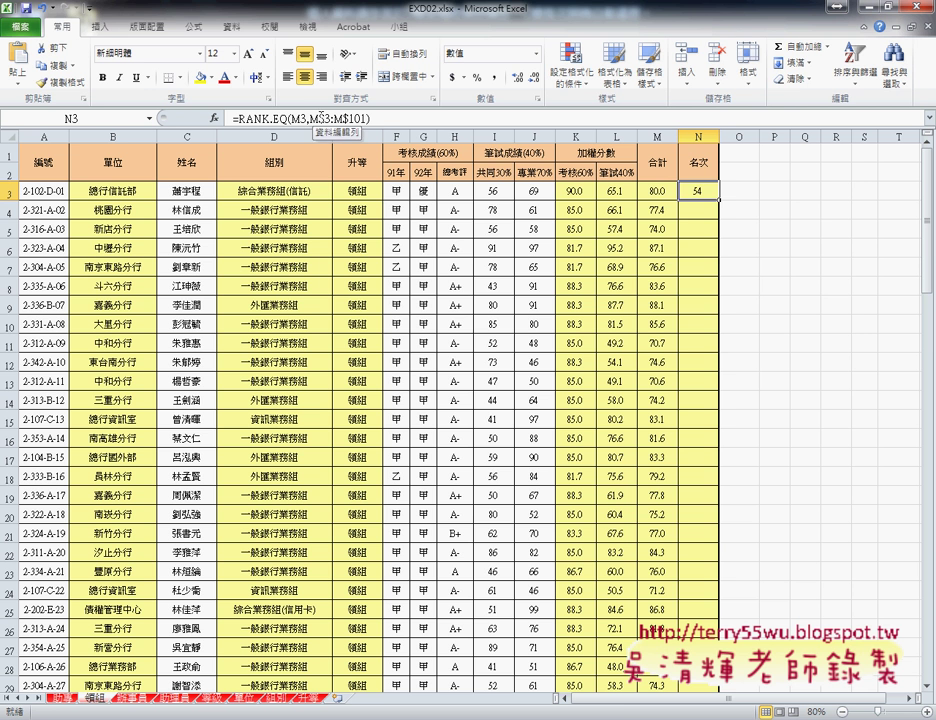
pyautogui.doubleClick(718, 199)
# Check the 辦事員 and 助理員 sheets, return to 助專, and switch to TQC_EXCEL2010.pdf.
pyautogui.click(130, 698)
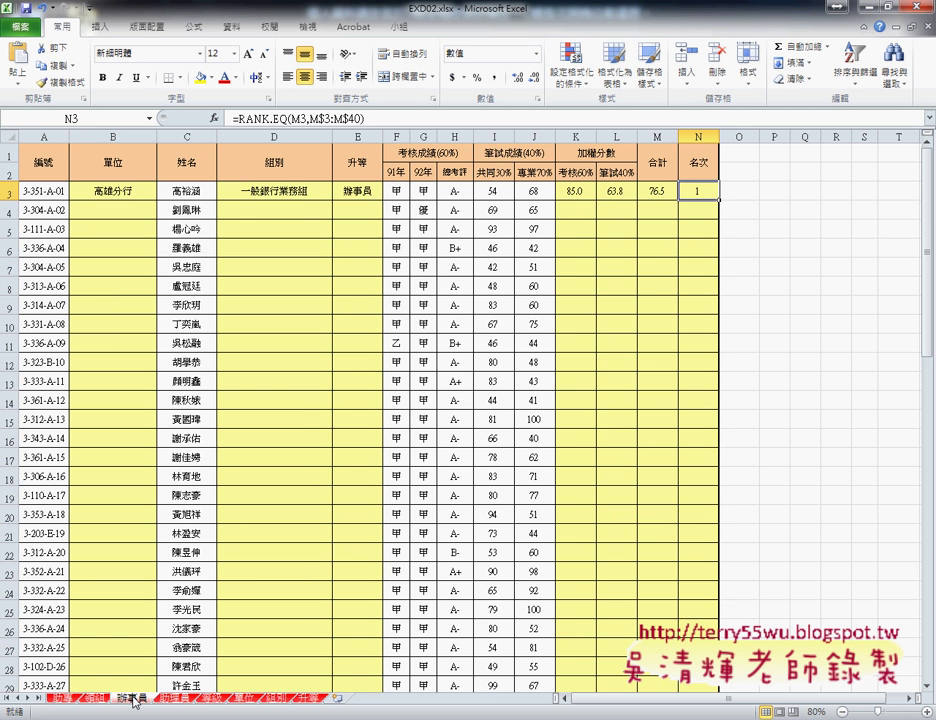
pyautogui.click(176, 699)
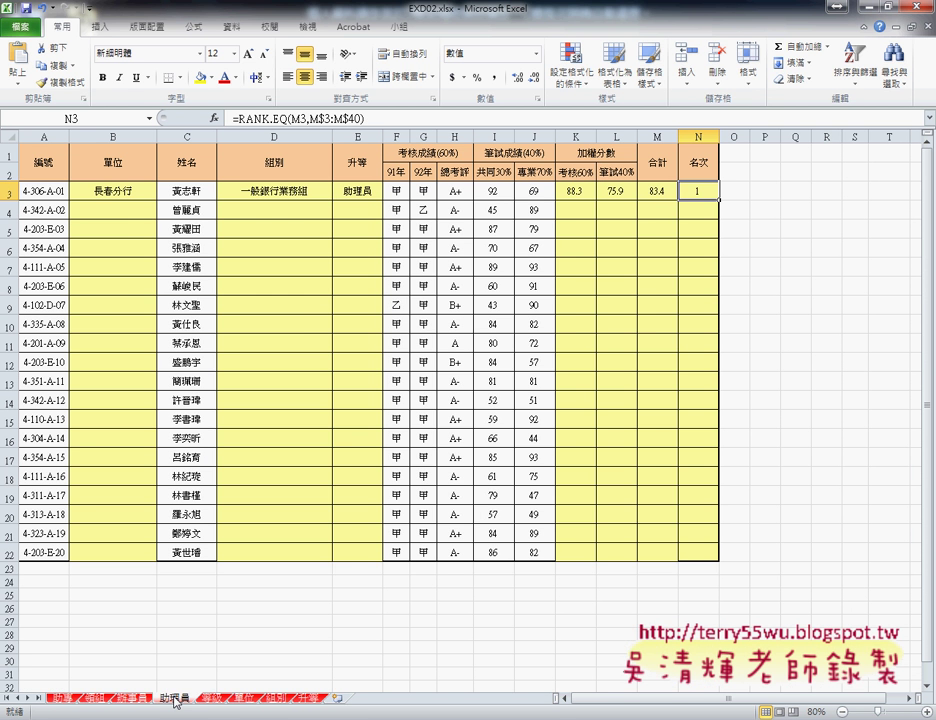
pyautogui.click(130, 699)
pyautogui.click(178, 699)
pyautogui.click(63, 699)
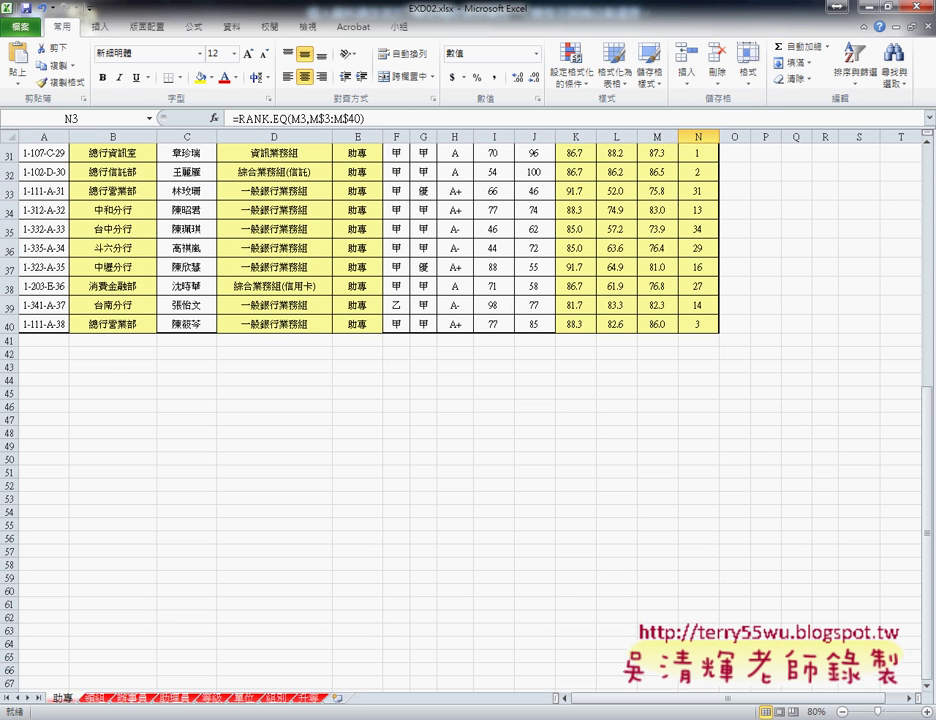
pyautogui.hotkey('alt', 'Tab')
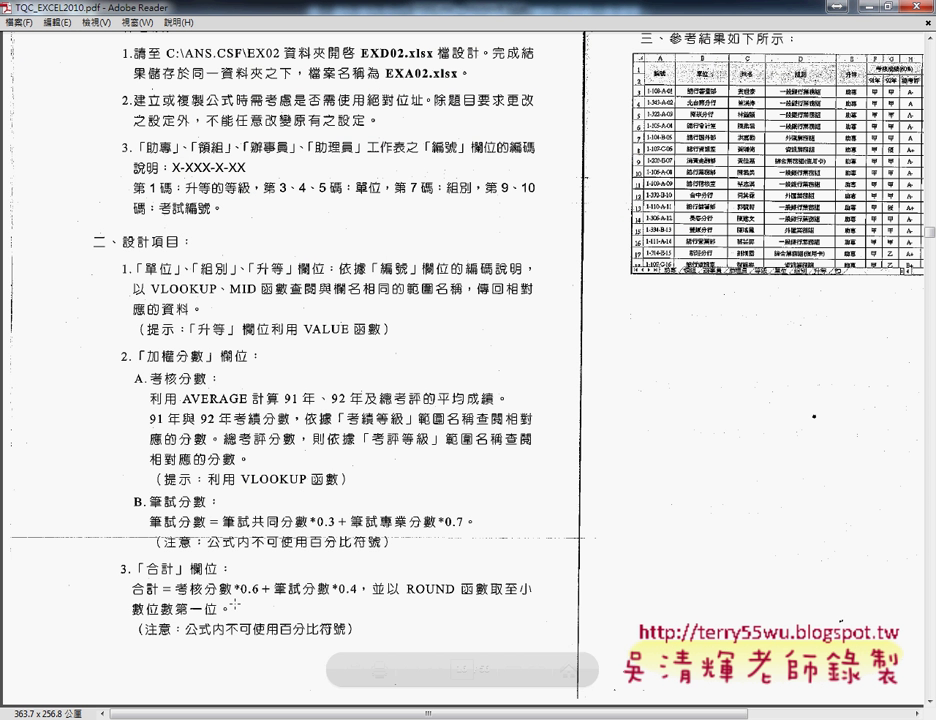
# Read the RANK.EQ rank instruction and reference results table in the PDF, then return to EXD02.xlsx.
pyautogui.scroll(2, 340, 370)
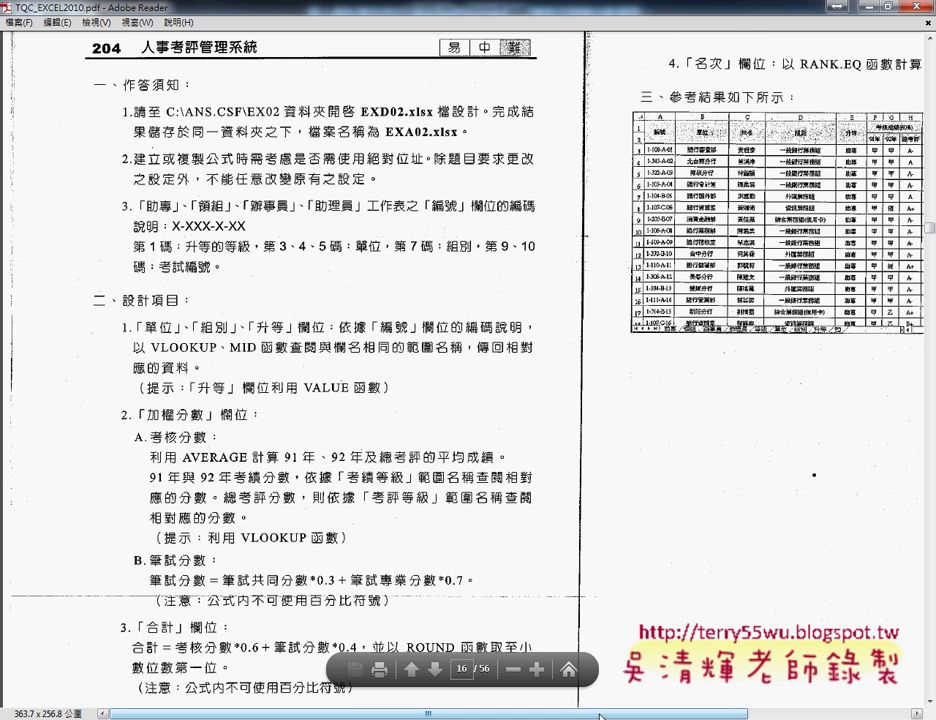
pyautogui.moveTo(604, 716); pyautogui.dragTo(768, 716)
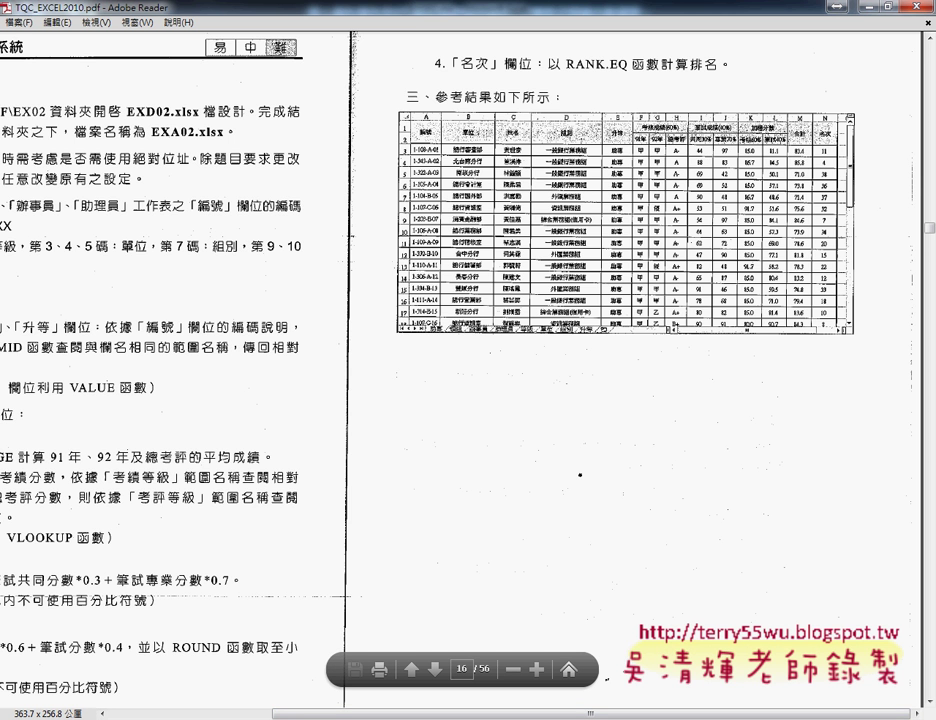
pyautogui.moveTo(591, 716); pyautogui.dragTo(427, 714)
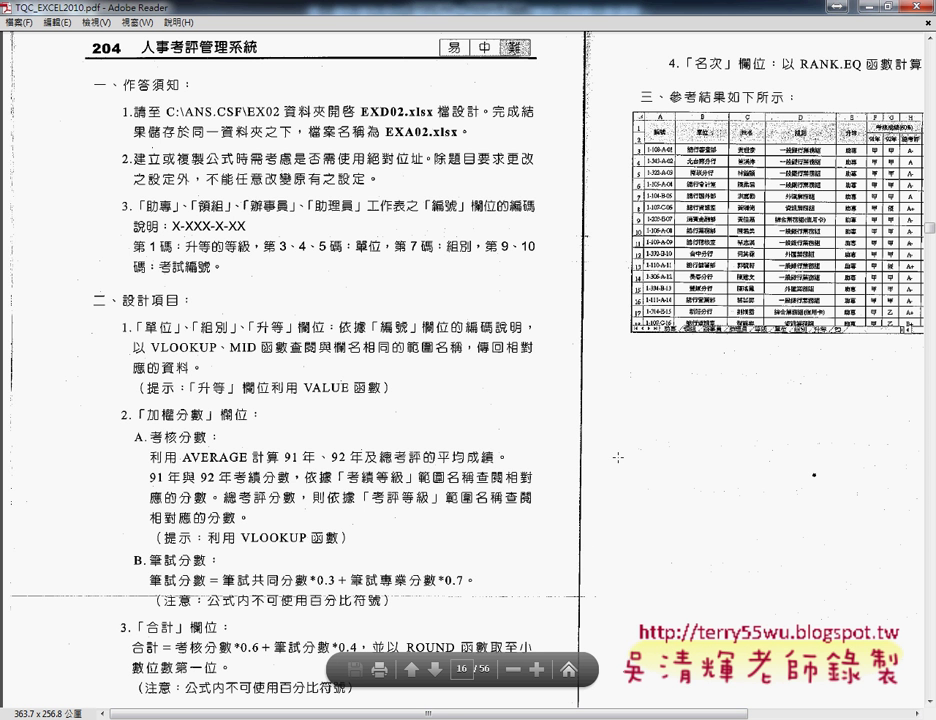
pyautogui.hotkey('alt', 'Tab')
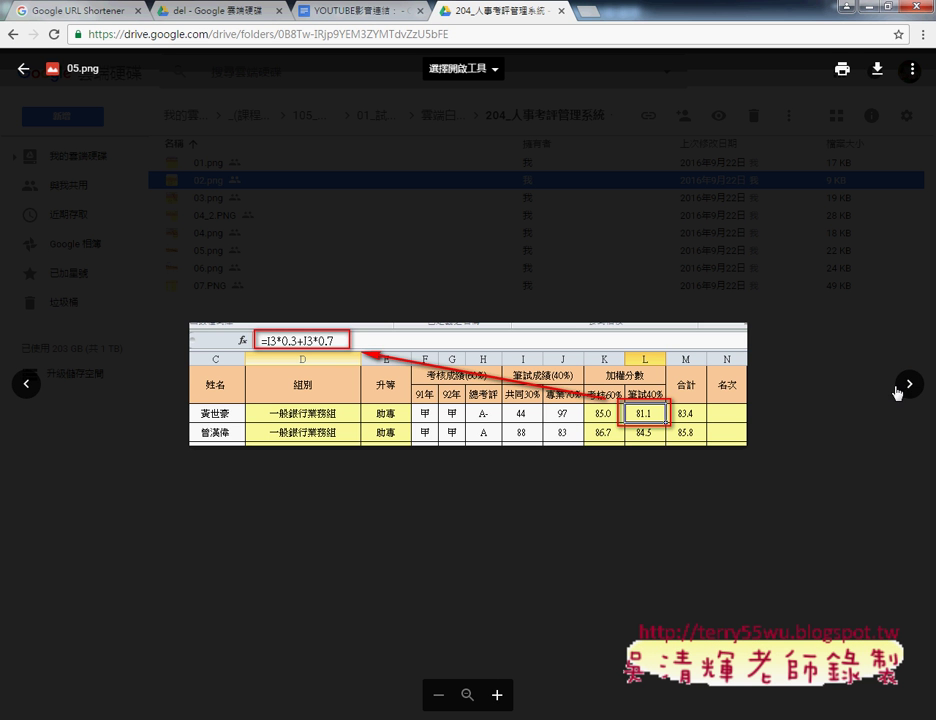
# Advance the Drive preview past 06.png to 07.PNG, showing =RANK.EQ(M3,$M$3:$M$40) with rank 11.
pyautogui.click(906, 384)
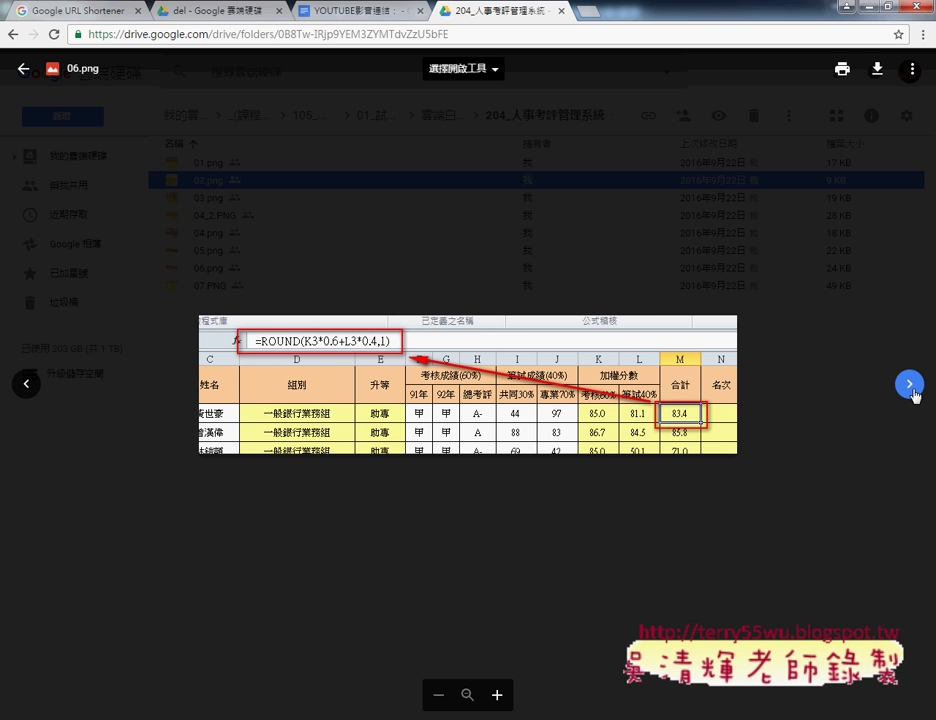
pyautogui.click(907, 385)
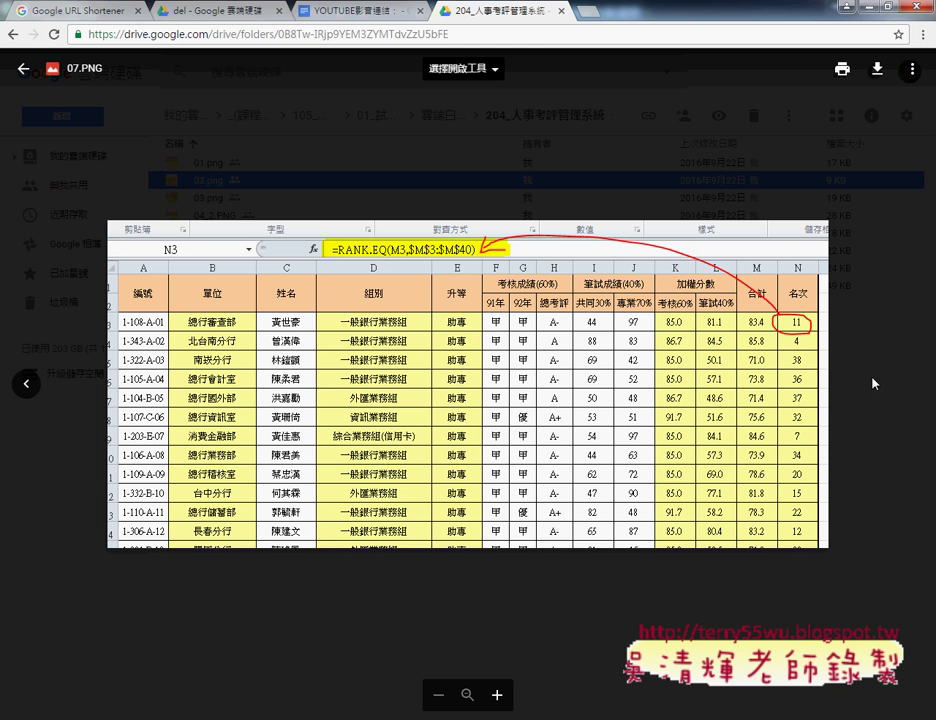